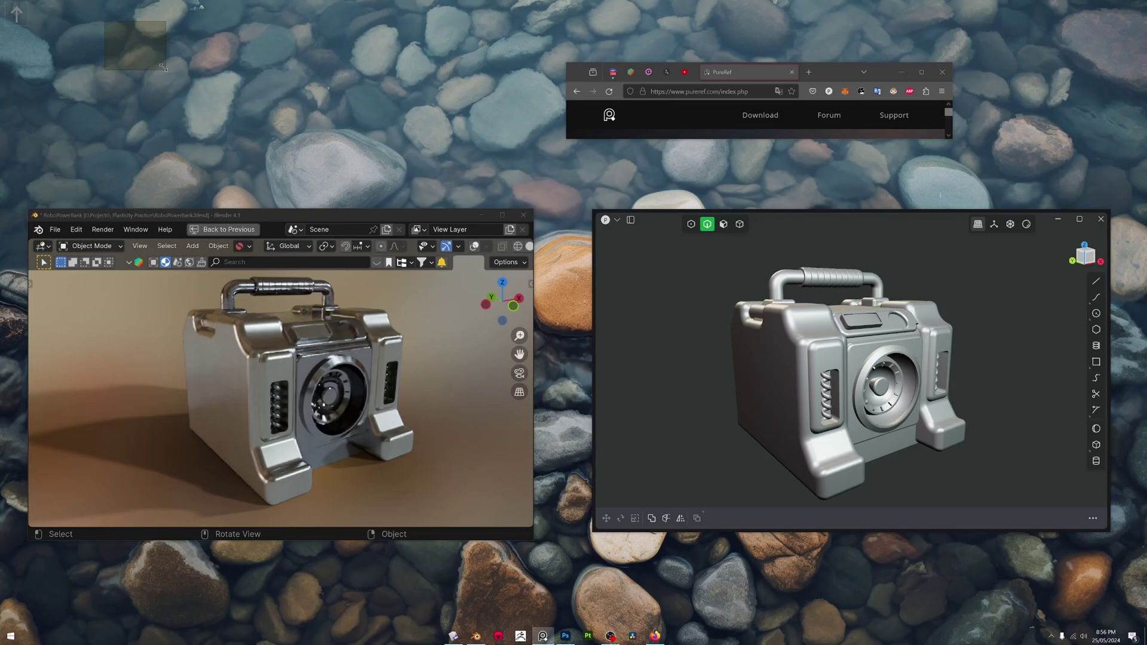
Step: Enlarge the reference board window to show all images and group the four labelled panels in its upper row
left_click_drag(166, 68, 1022, 617)
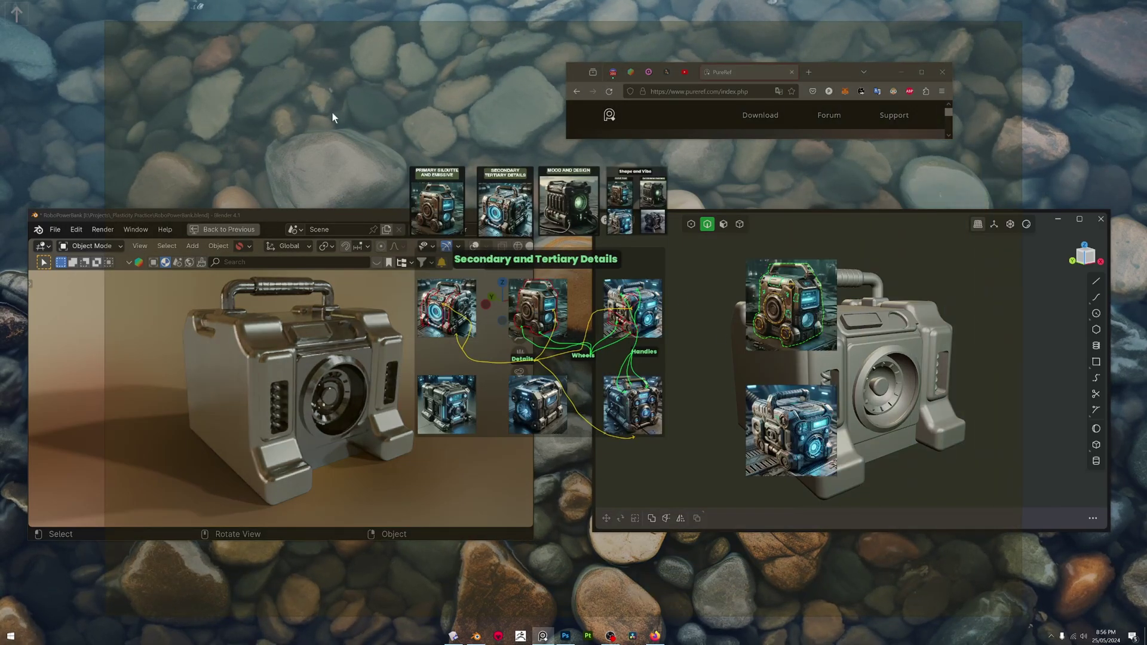
mouse_move(456, 120)
left_mouse_down()
mouse_move(410, 103)
mouse_move(473, 113)
left_mouse_up()
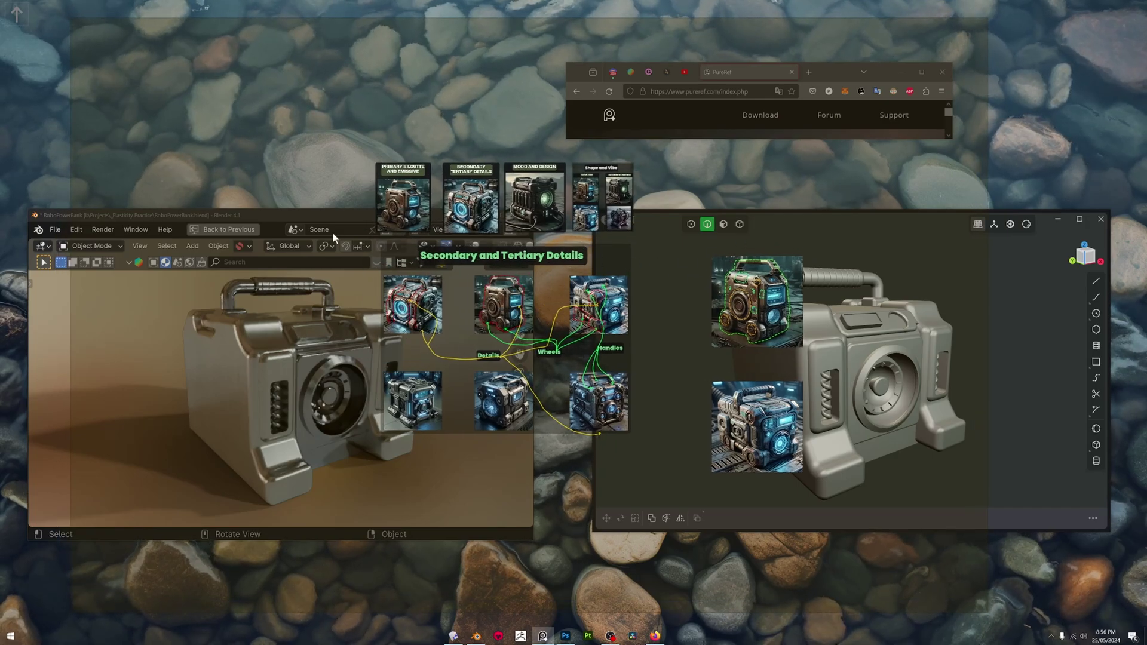
left_click_drag(358, 146, 630, 219)
key("space")
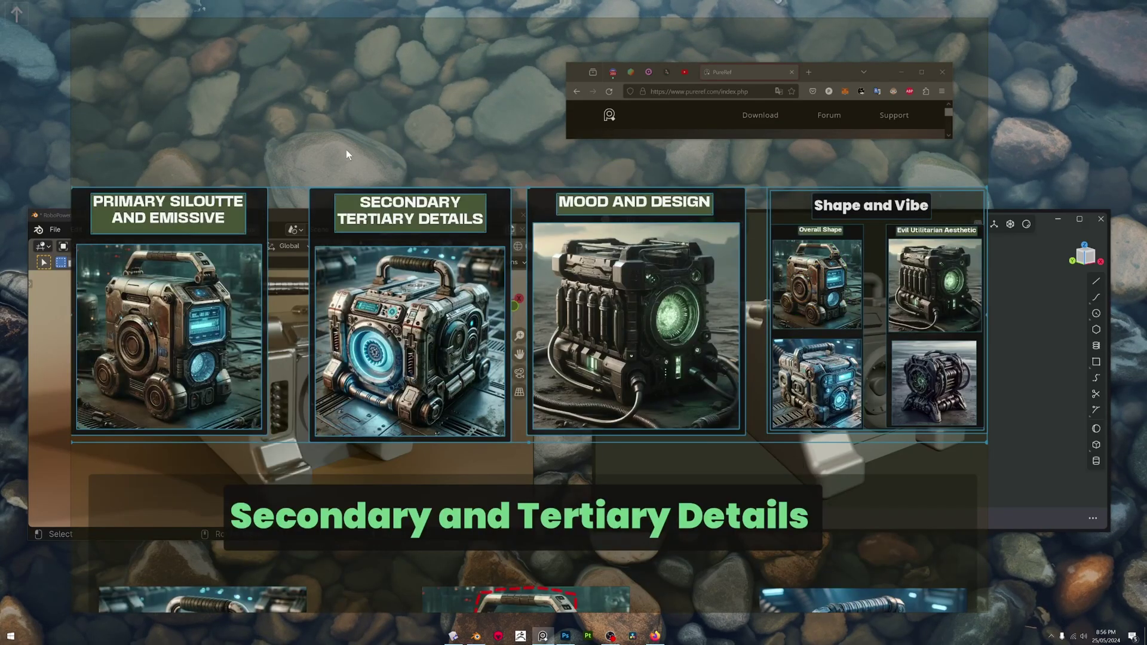
key("space")
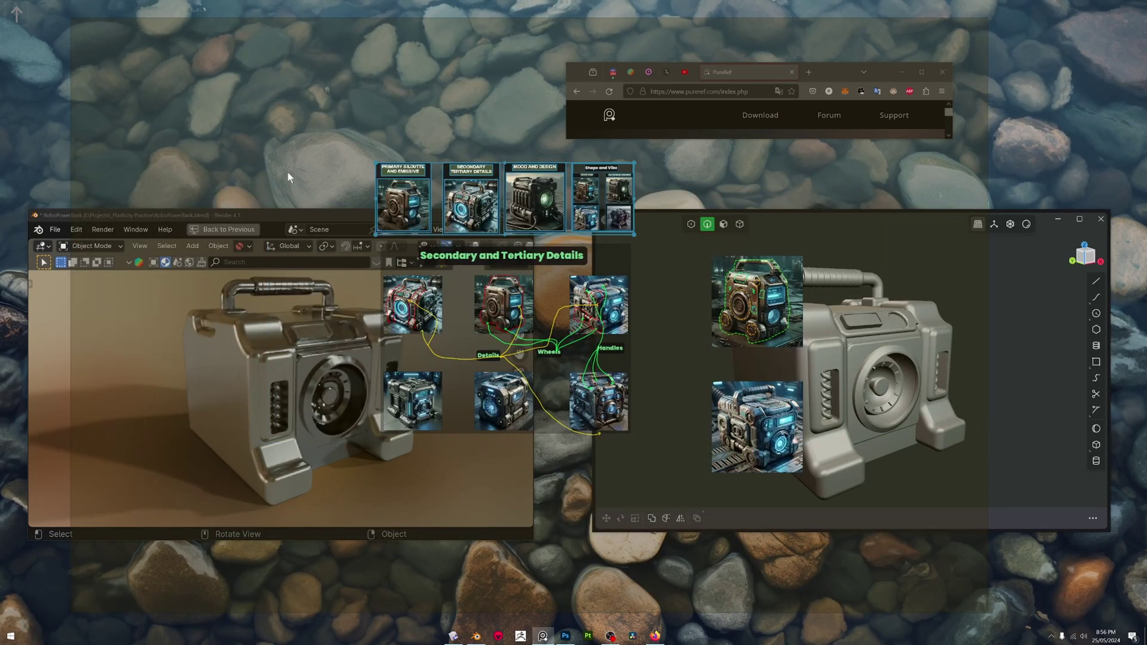
key("ctrl+g")
Step: Open the hierarchy and examine the contents of the new group and the Secondary and Tertiary Details group
key("h")
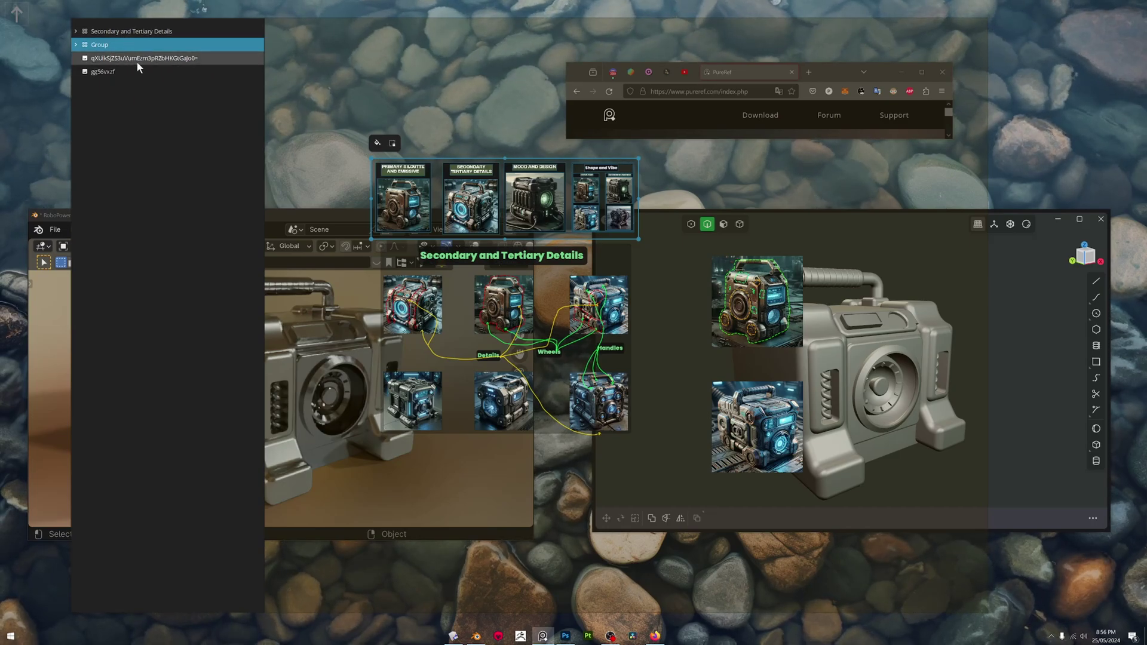
left_click(75, 46)
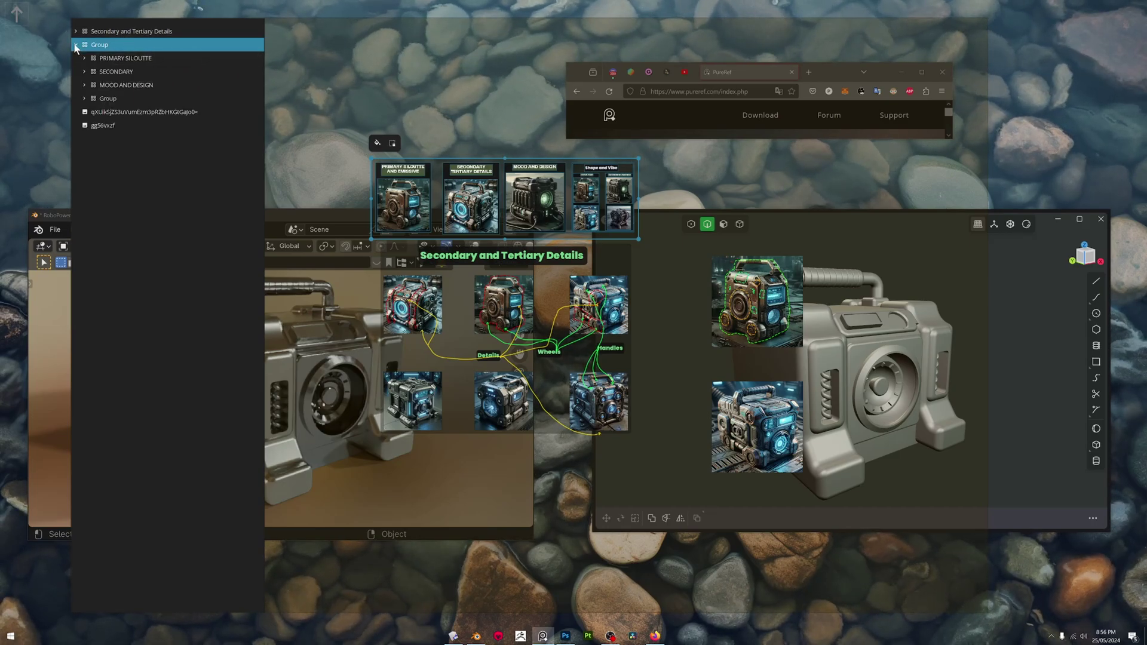
left_click(75, 31)
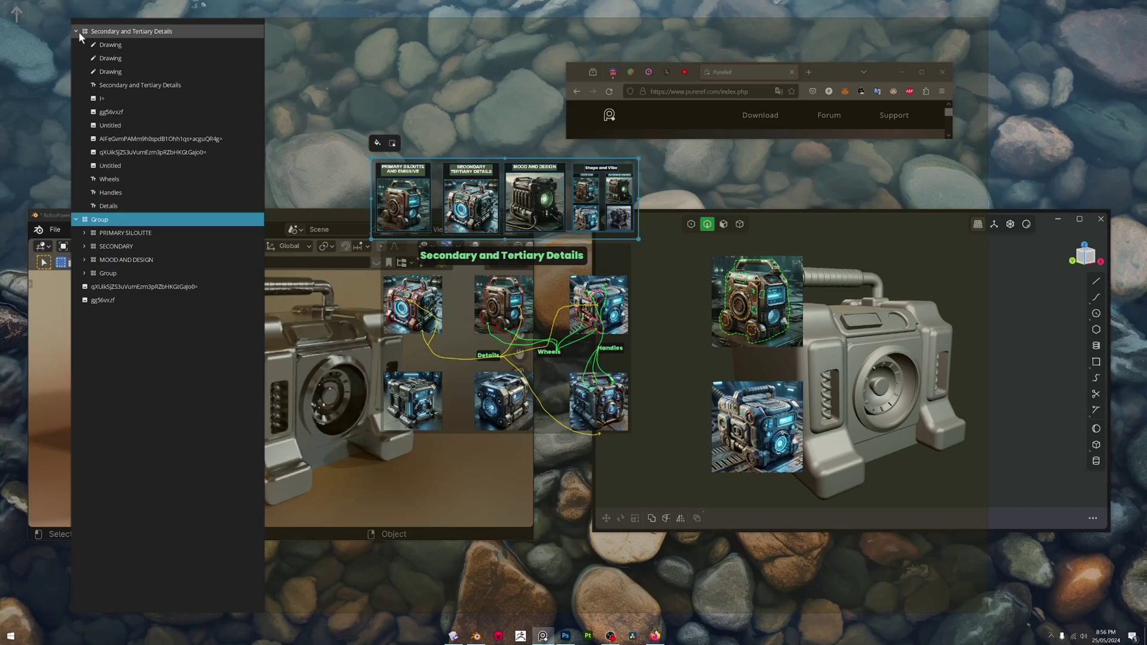
left_click(76, 31)
left_click(76, 45)
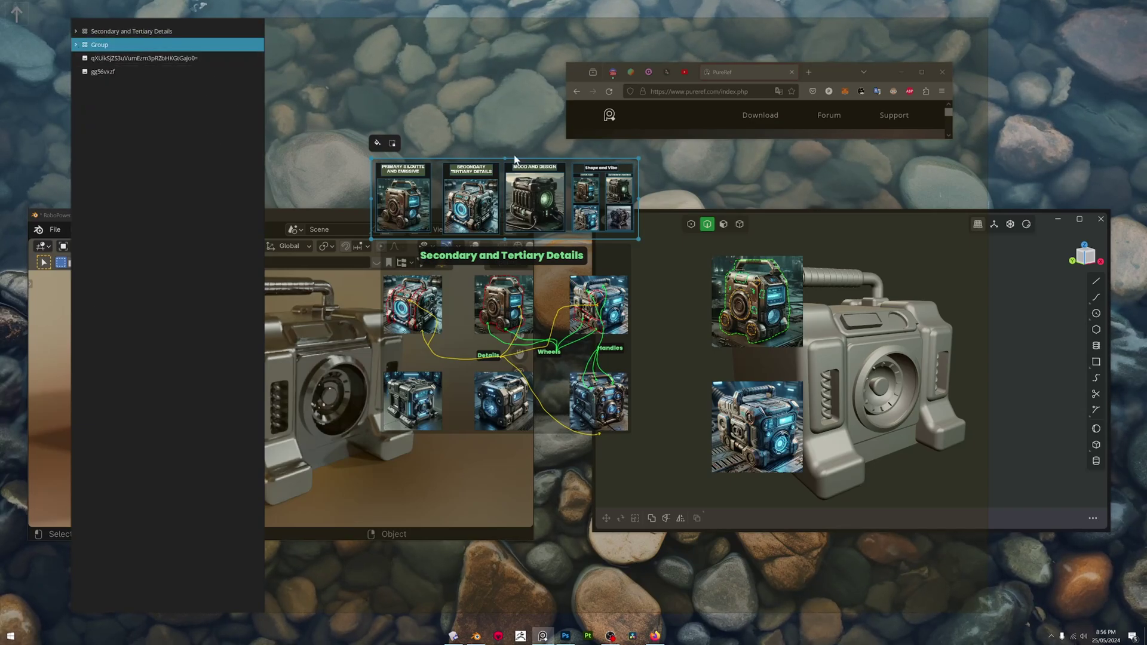
Step: Draw a green outline around the robot case in the upper of the two standalone images
left_click(760, 305)
key("space")
key("space")
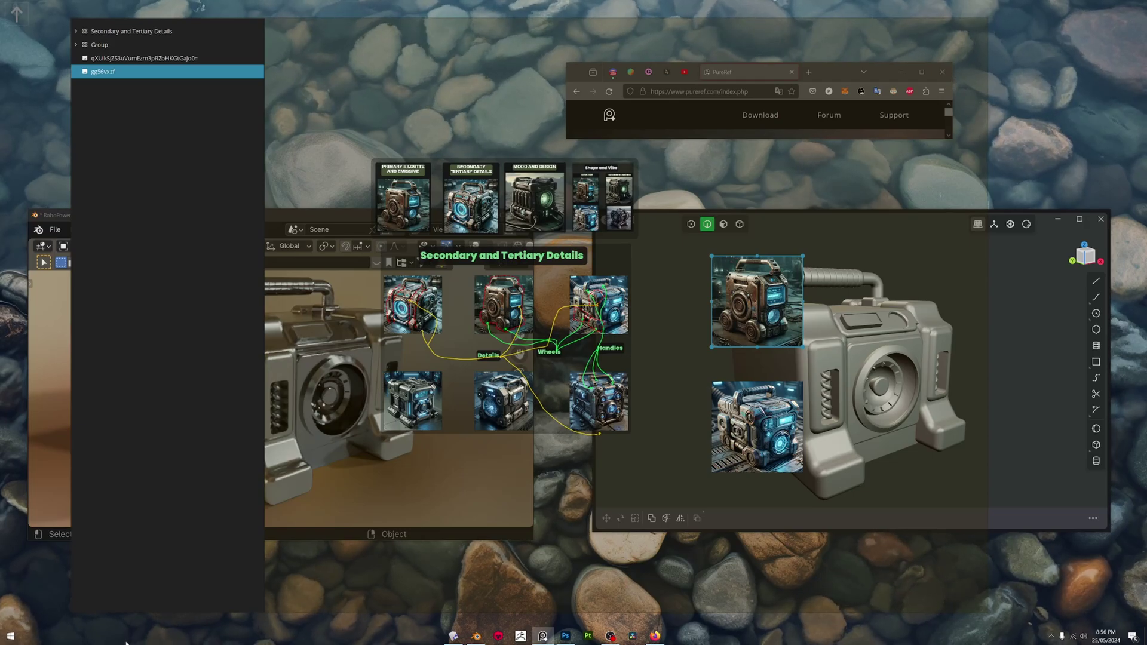
key("d")
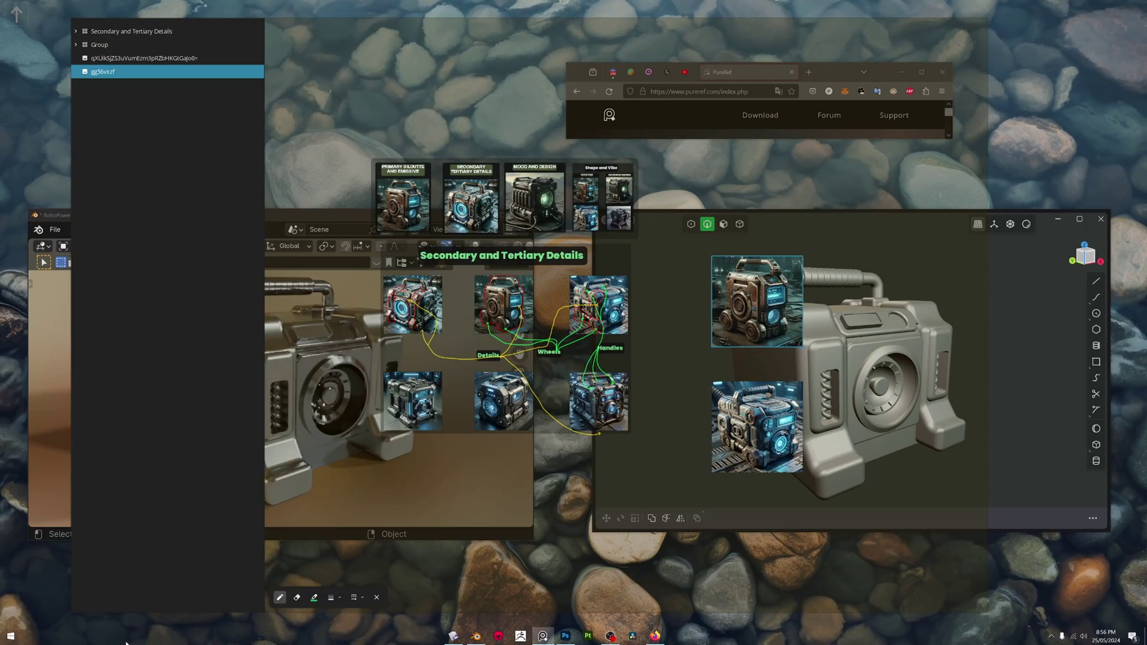
key("space")
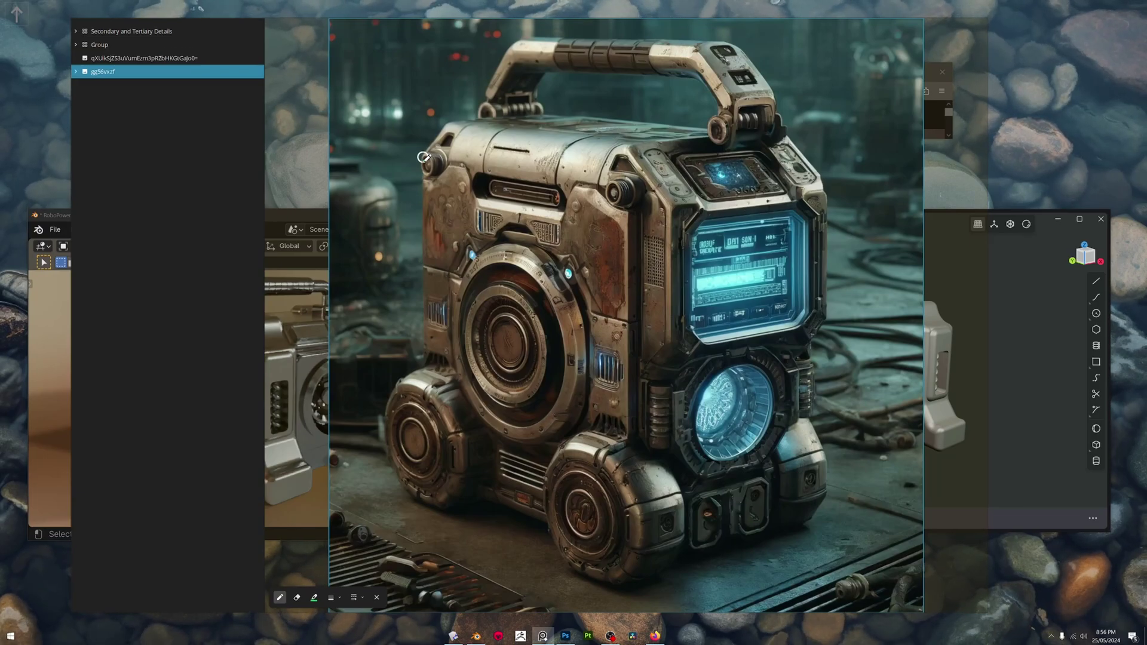
mouse_move(424, 157)
left_mouse_down()
mouse_move(426, 136)
mouse_move(423, 169)
left_mouse_up()
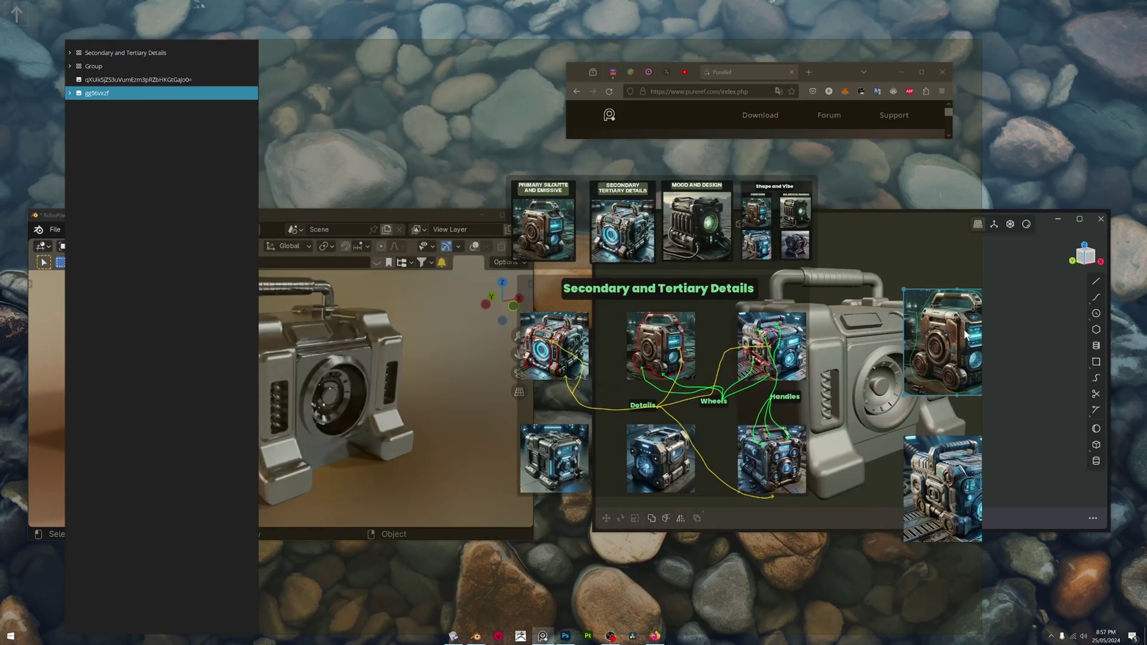
Step: Lock the PRIMARY SILOUTTE group so it is selected as one item, and try focusing on the whole group
left_click_drag(964, 331, 843, 294)
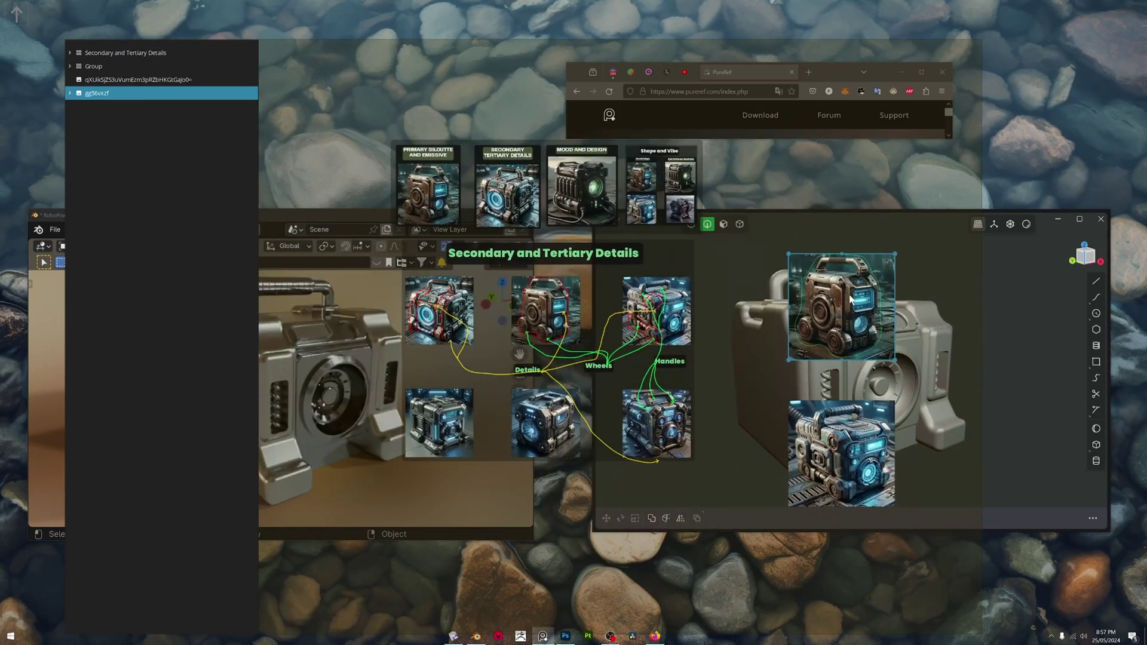
scroll(833, 263, "up", 3)
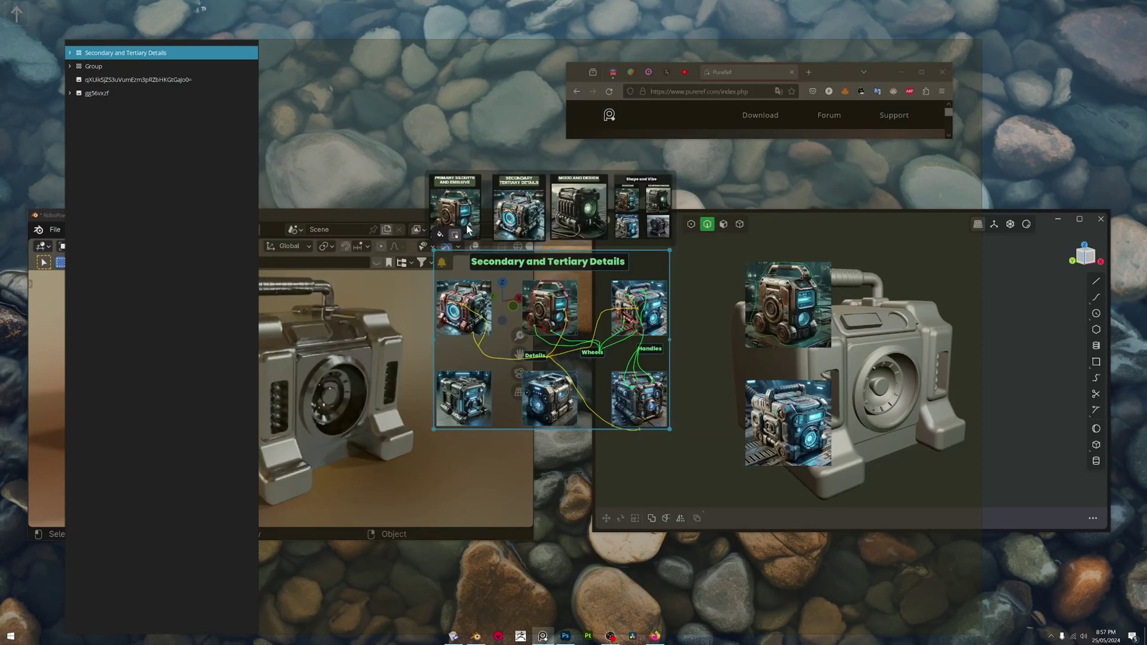
left_click(468, 230)
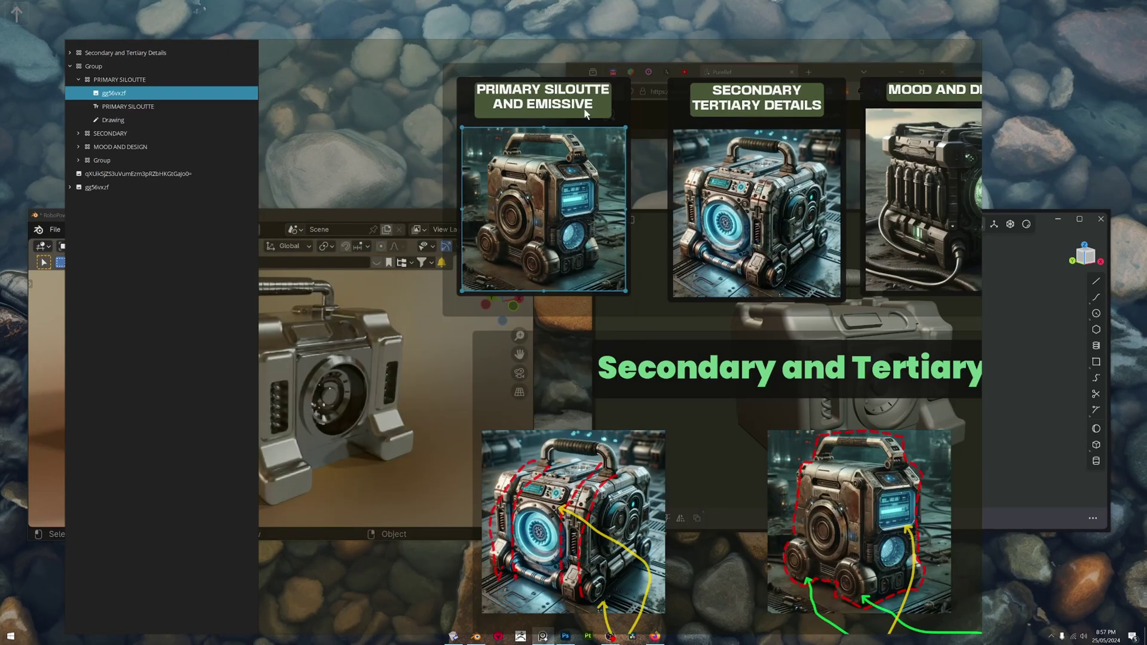
left_click(585, 114)
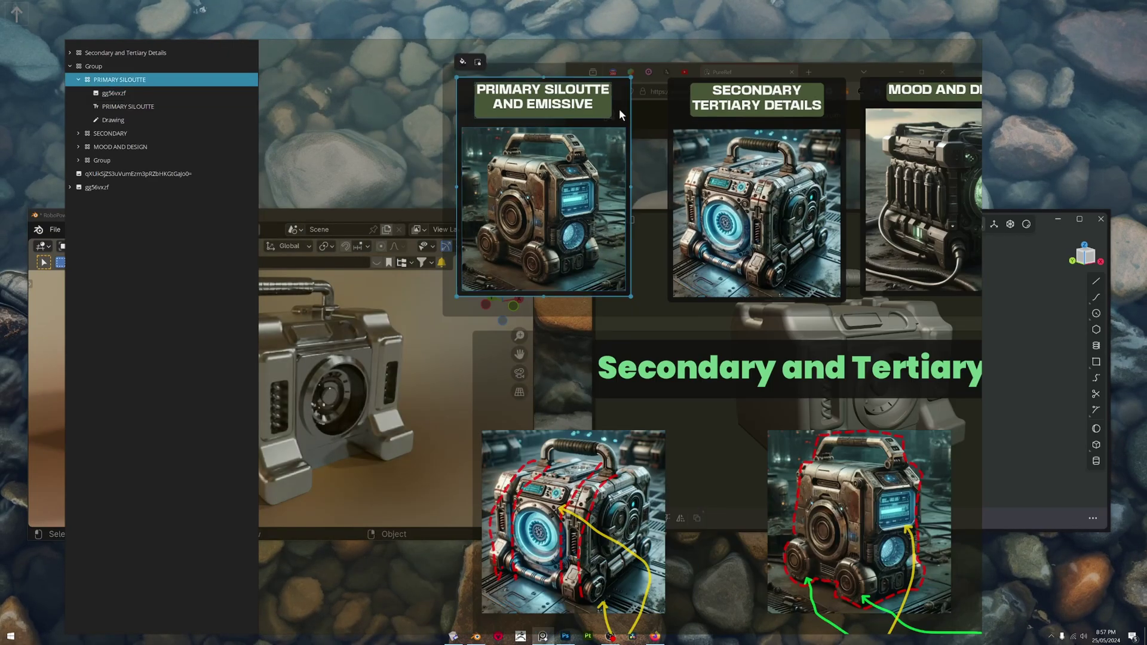
left_click(477, 62)
left_click(687, 176)
left_click(625, 183)
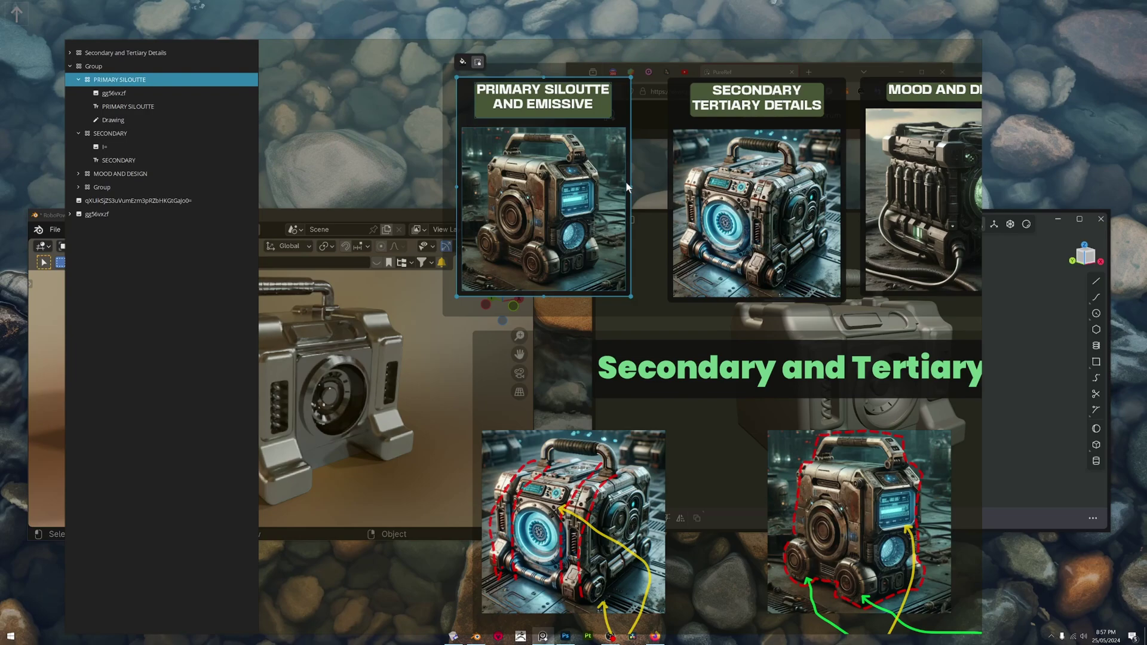
double_click(626, 182)
double_click(626, 182)
Step: Focus on the SECONDARY group's single image, and select and focus on the whole SECONDARY group
double_click(693, 184)
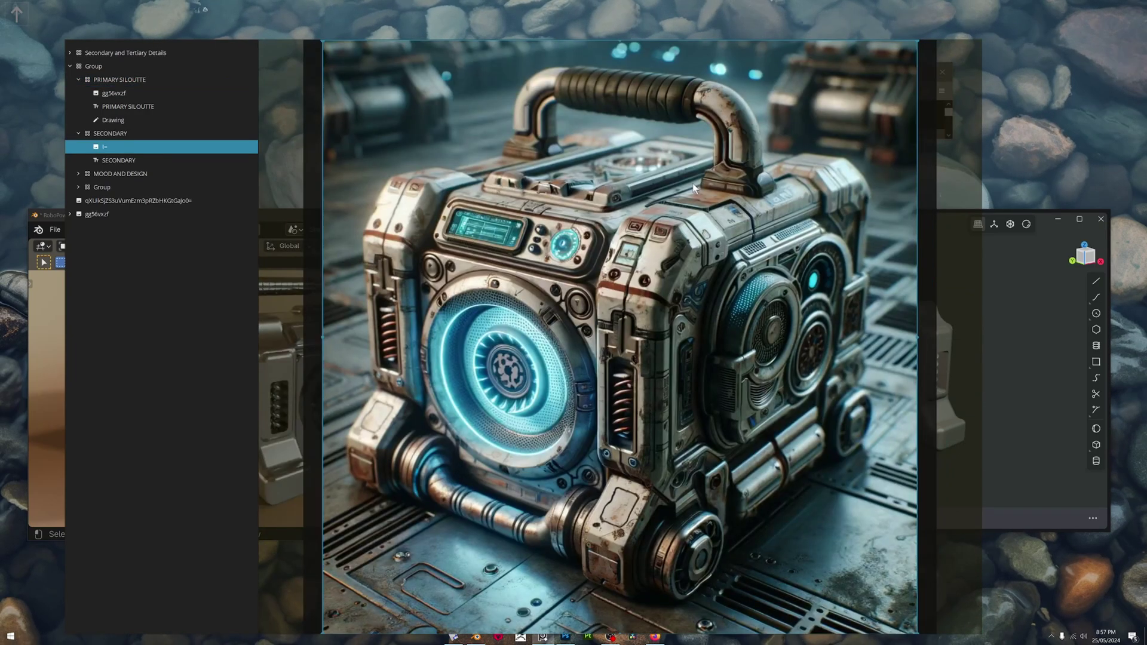
double_click(693, 183)
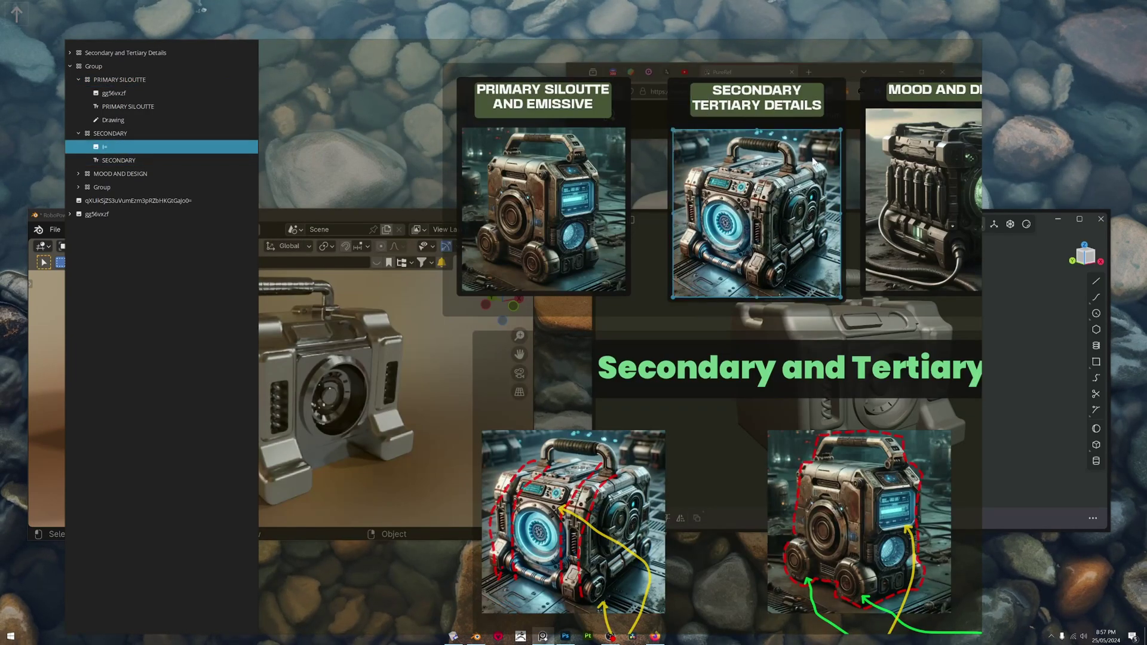
left_click(834, 112)
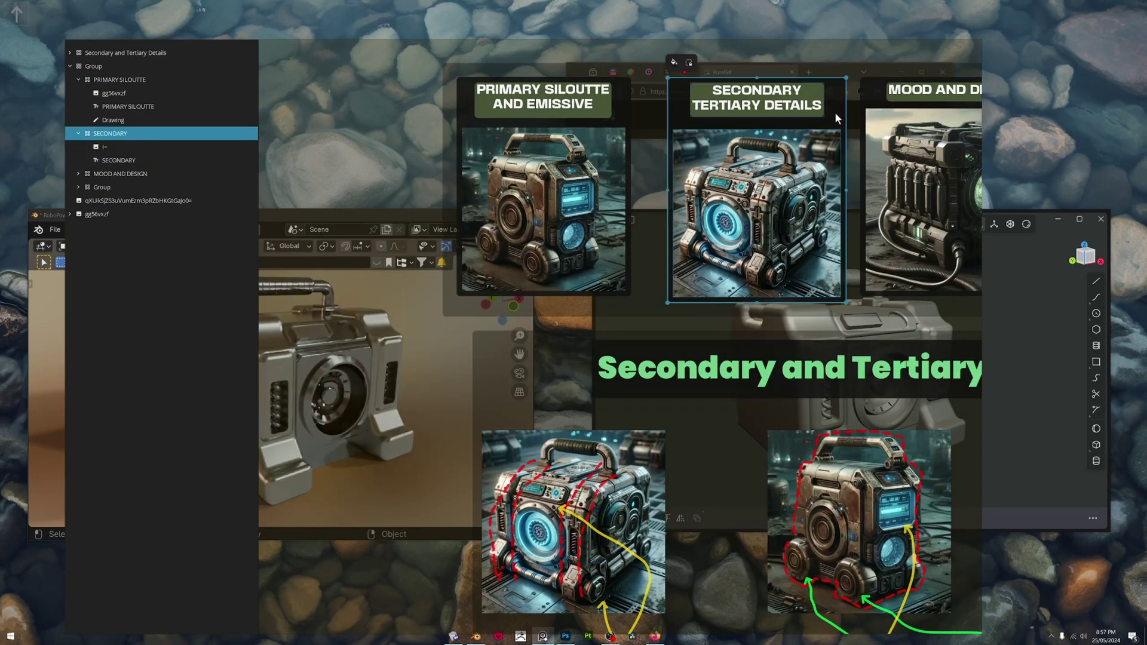
double_click(763, 148)
double_click(768, 152)
Step: Lock the MOOD AND DESIGN group as one item and focus on the Shape and Vibe group as a whole
left_click(868, 155)
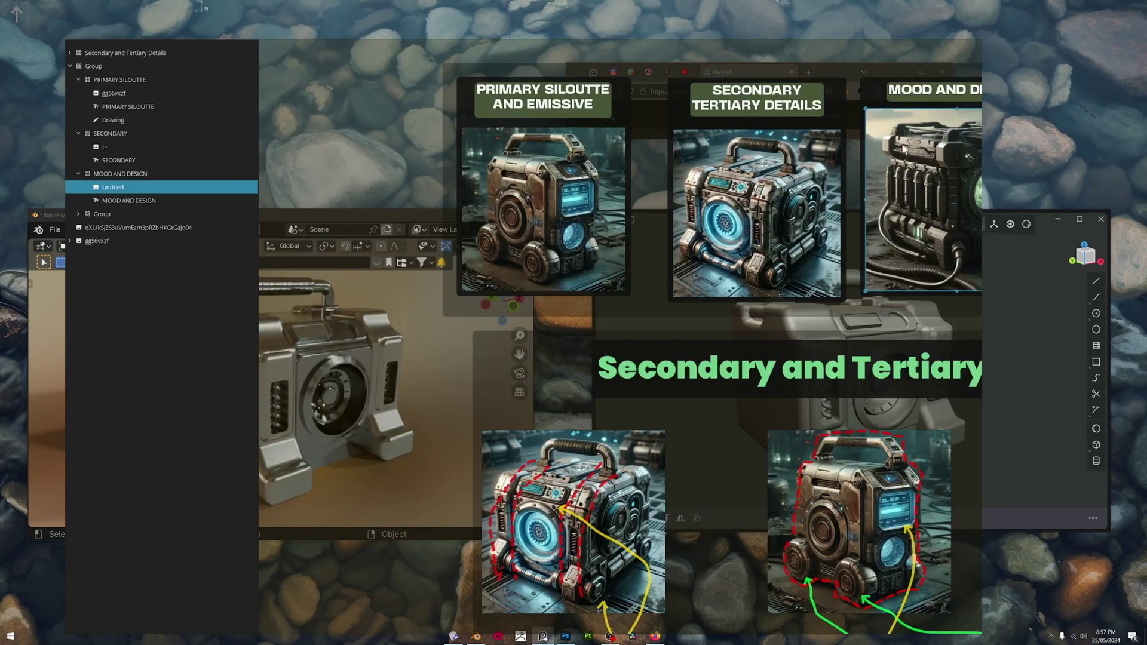
left_click(866, 89)
double_click(748, 134)
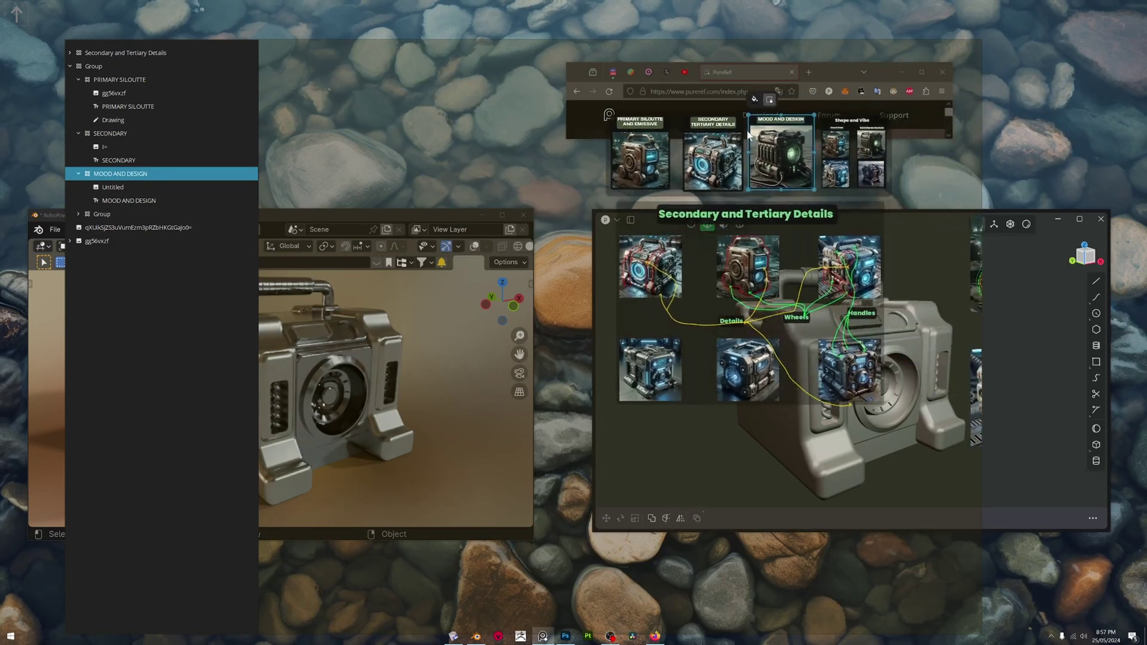
left_click(823, 175)
double_click(823, 175)
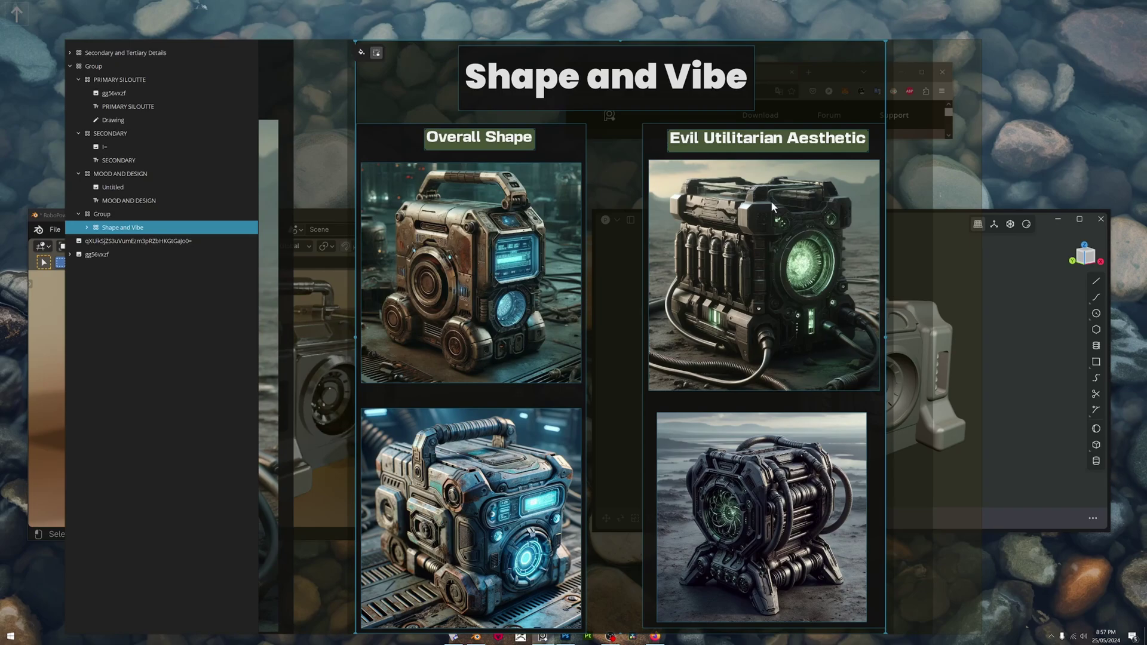
double_click(751, 264)
scroll(570, 295, "up", 3)
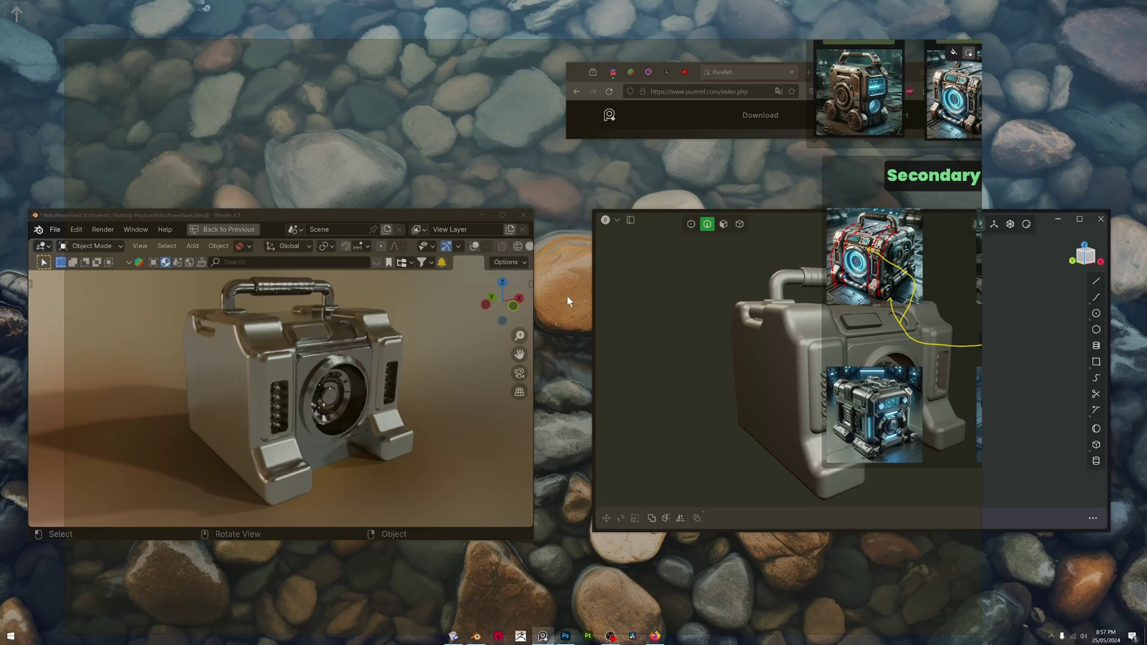
Step: Toggle the hierarchy, leave it hidden, and bring the whole reference board back into view
key("h")
key("h")
key("h")
key("h")
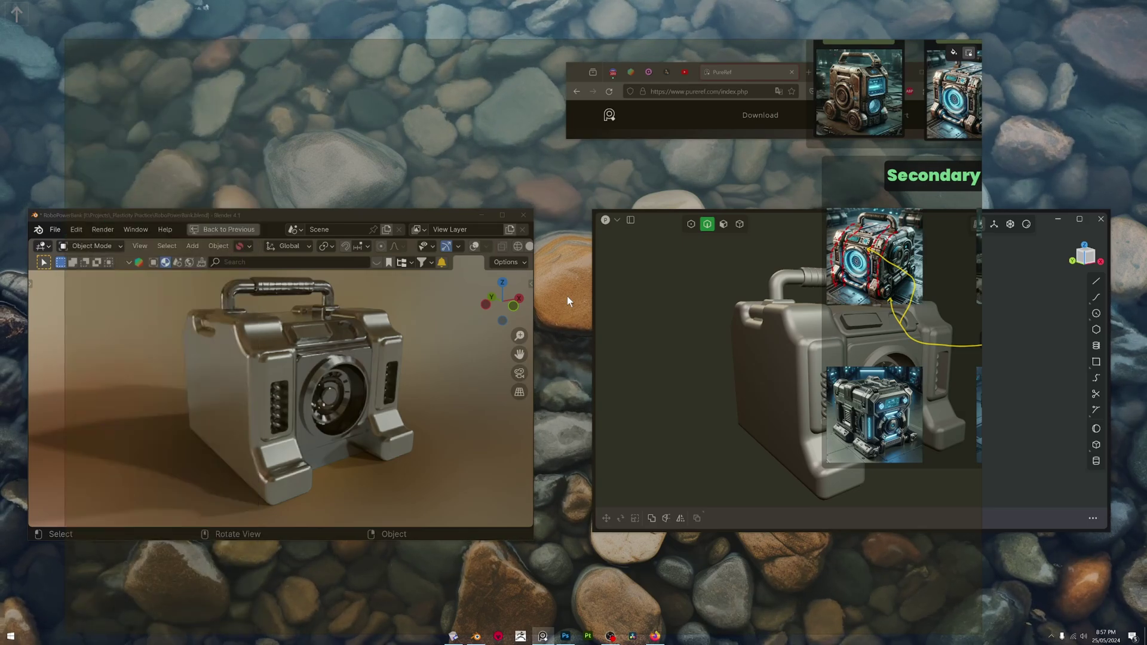
scroll(600, 300, "down", 1)
scroll(601, 300, "up", 1)
scroll(604, 300, "down", 3)
left_click_drag(661, 299, 215, 308)
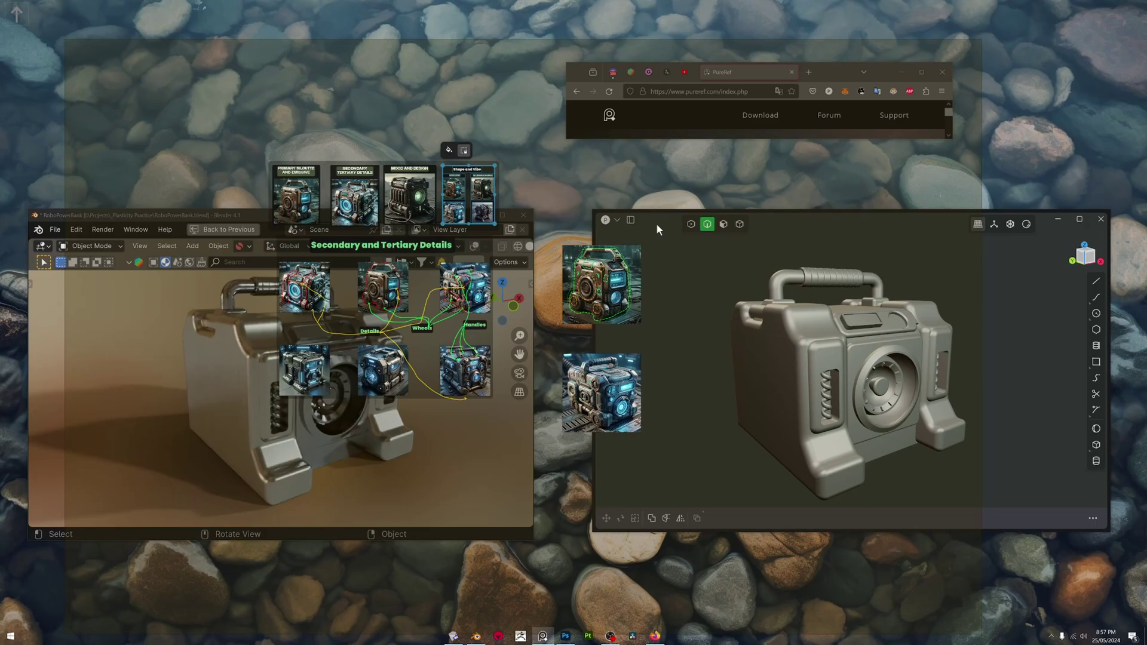
scroll(656, 224, "up", 1)
Step: Switch to Plasticity with the reference board minimised, and toggle its side panels and full-screen view on and off
key("ctrl+m")
left_click(679, 295)
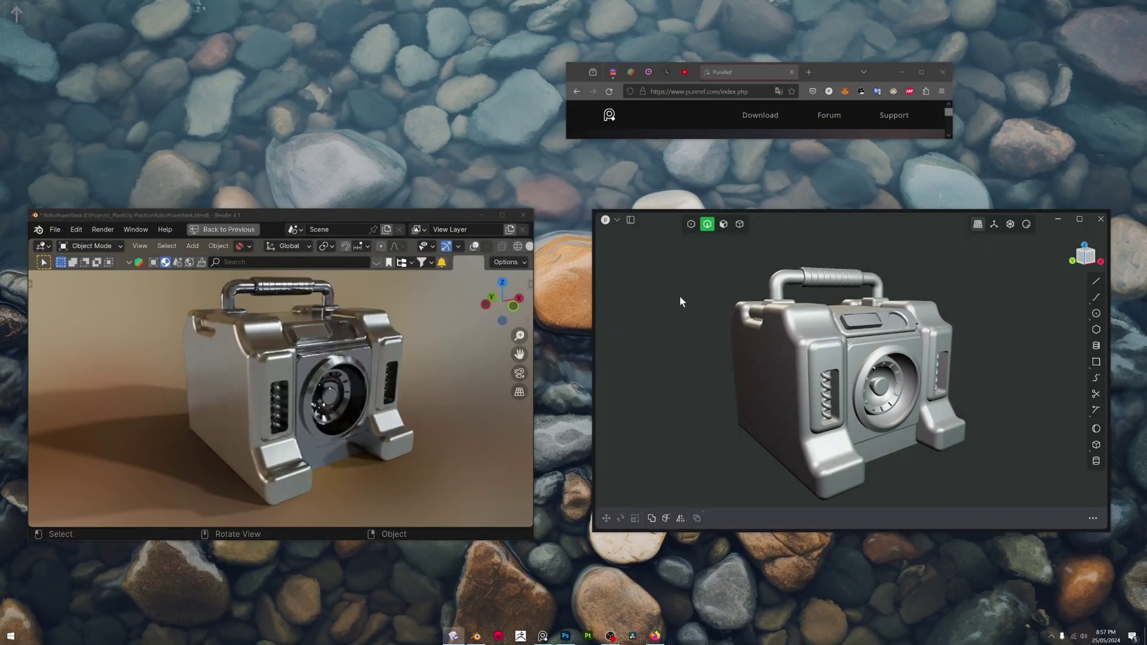
key("Tab")
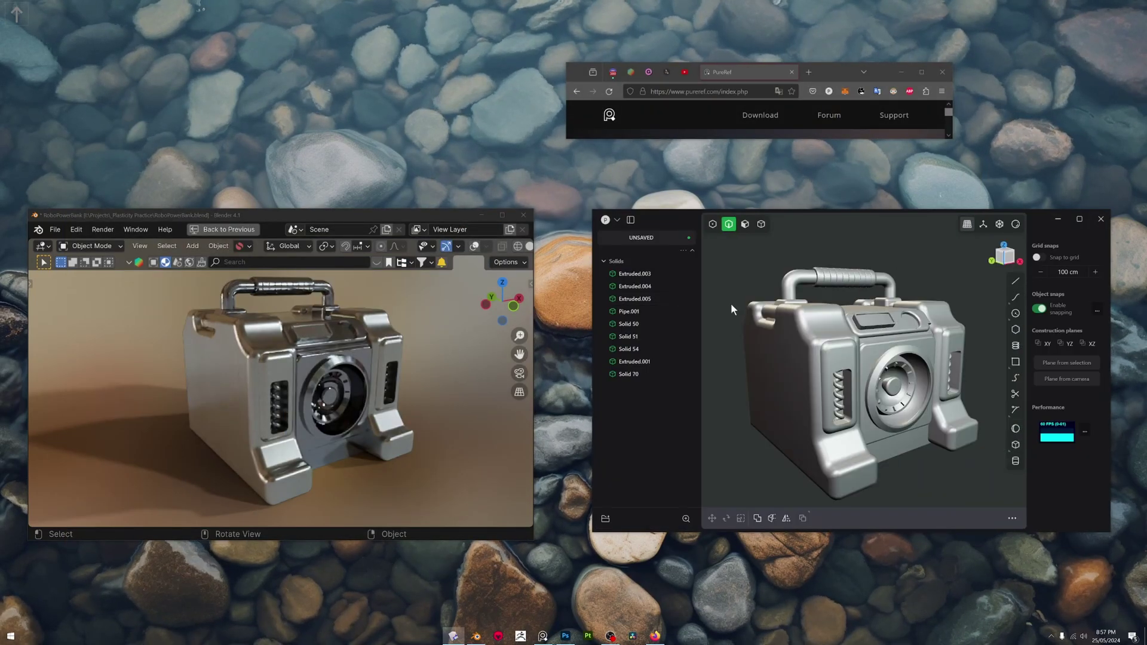
key("Tab")
key("F11")
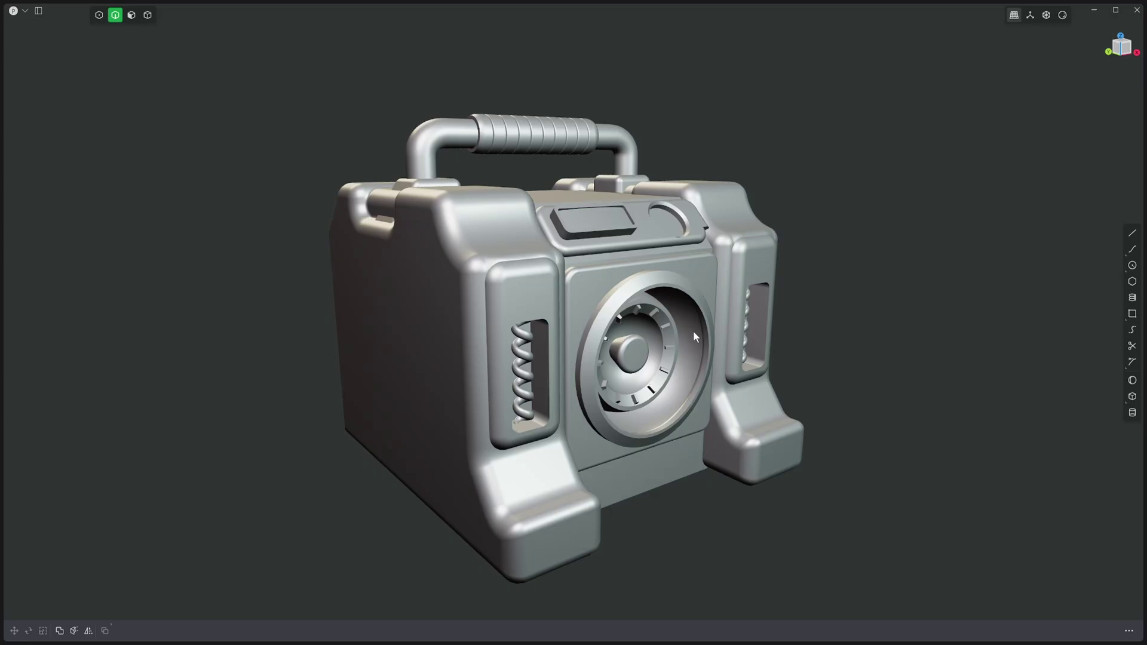
key("F11")
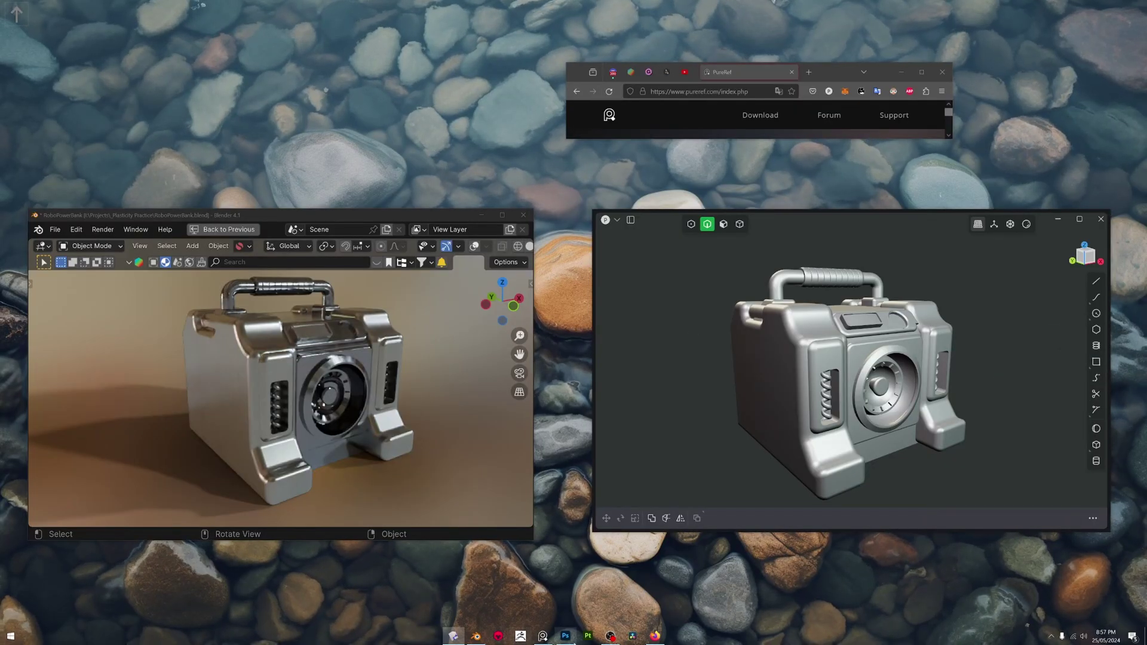
Step: Restore the PureRef window, shrink it to a small floating panel, and focus it on the PRIMARY SILOUTTE group
left_click(545, 636)
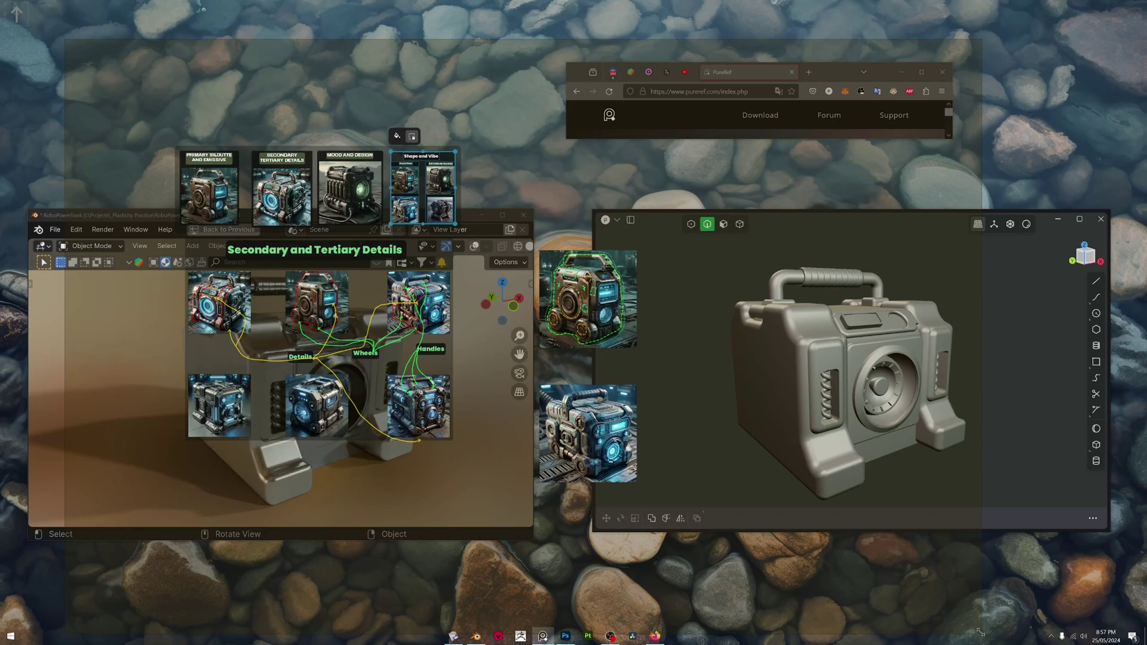
left_click_drag(980, 631, 389, 230)
double_click(209, 188)
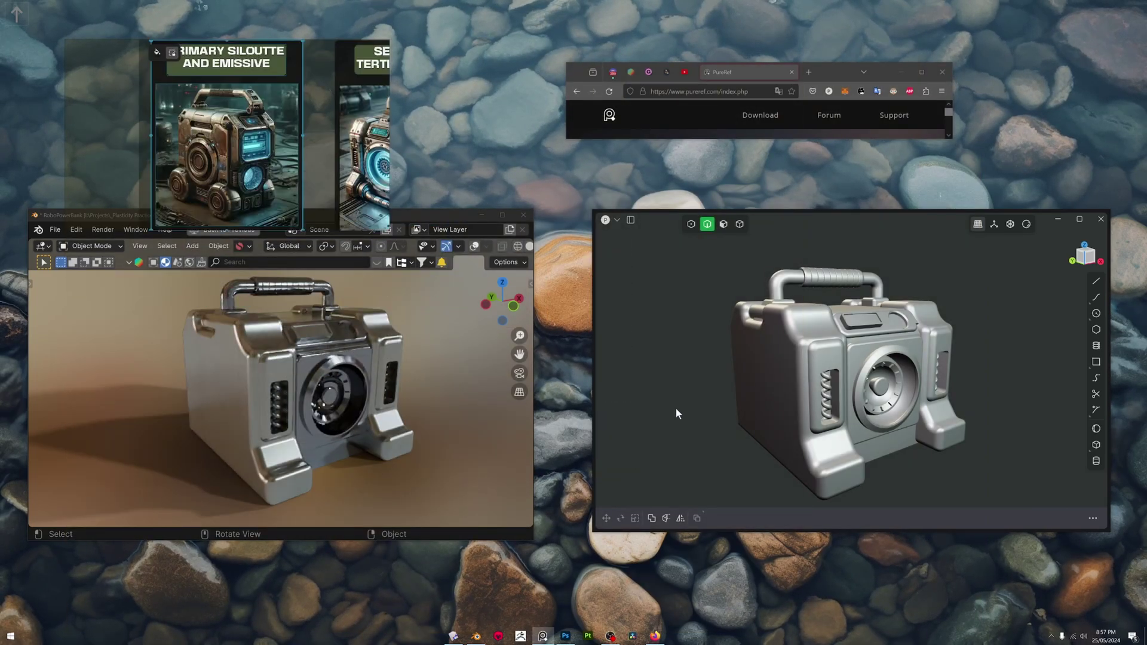
Step: Maximise Plasticity behind the floating reference panel and enlarge the PRIMARY SILOUTTE reference beside the model
scroll(766, 424, "down", 1)
scroll(765, 425, "up", 1)
scroll(704, 380, "down", 1)
left_click_drag(705, 380, 709, 384)
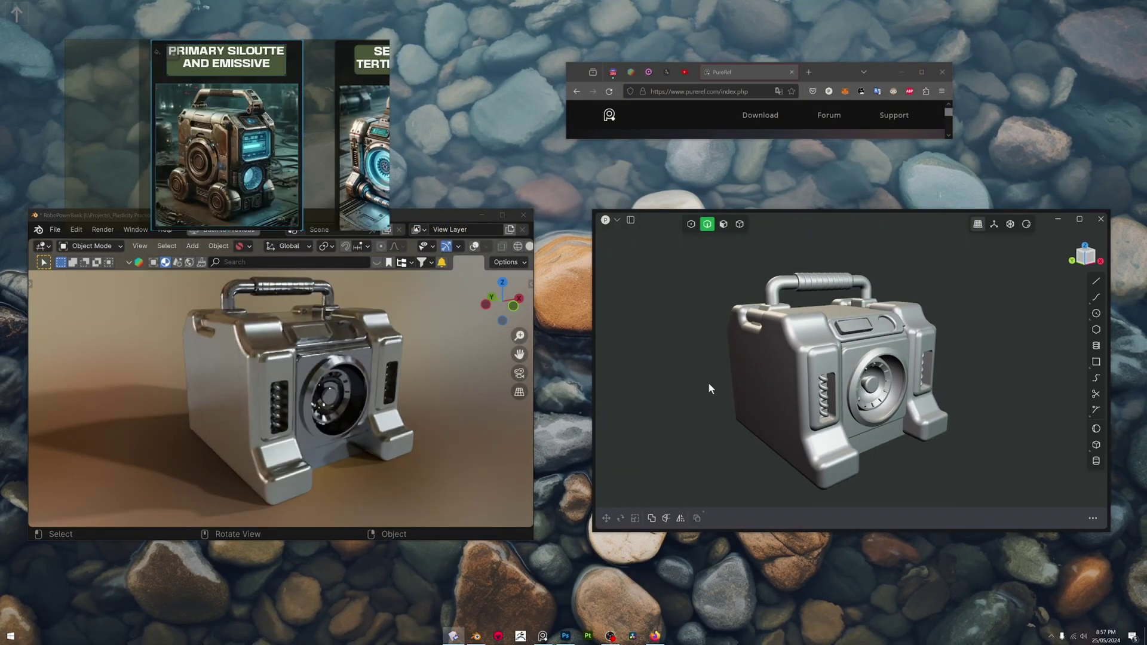
key("super+Up")
scroll(512, 301, "down", 1)
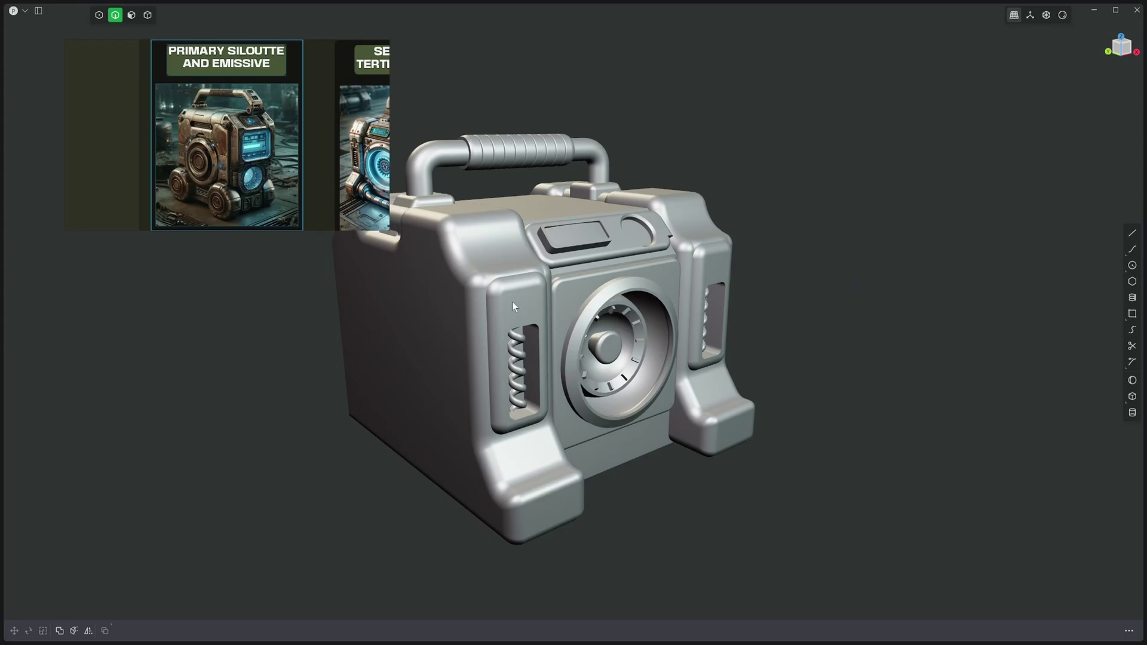
left_click_drag(512, 301, 485, 299)
double_click(275, 192)
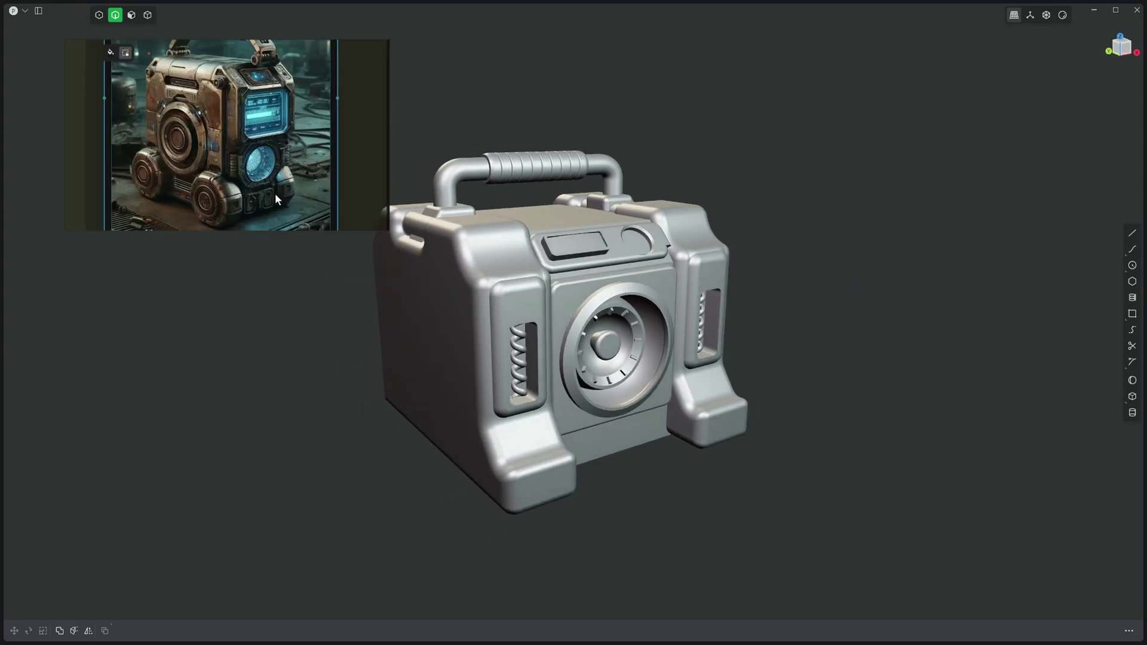
Step: Reduce Plasticity to a window and preview Blender full screen behind the floating reference panel before returning it to a window
double_click(250, 171)
key("super+Down")
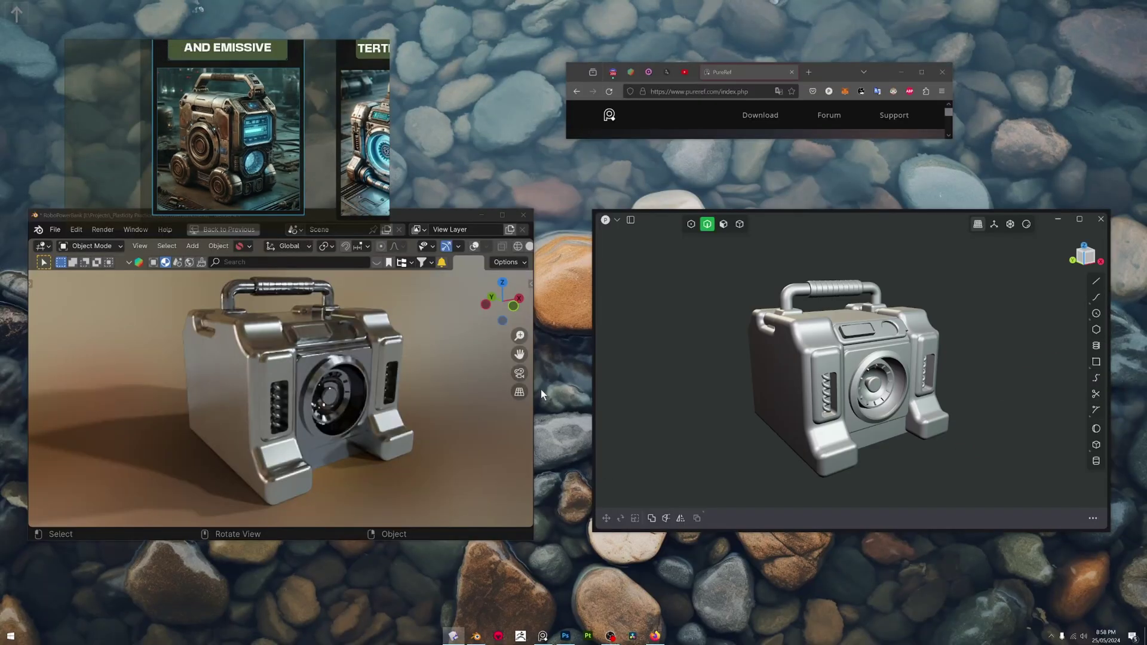
left_click(307, 387)
key("super+Up")
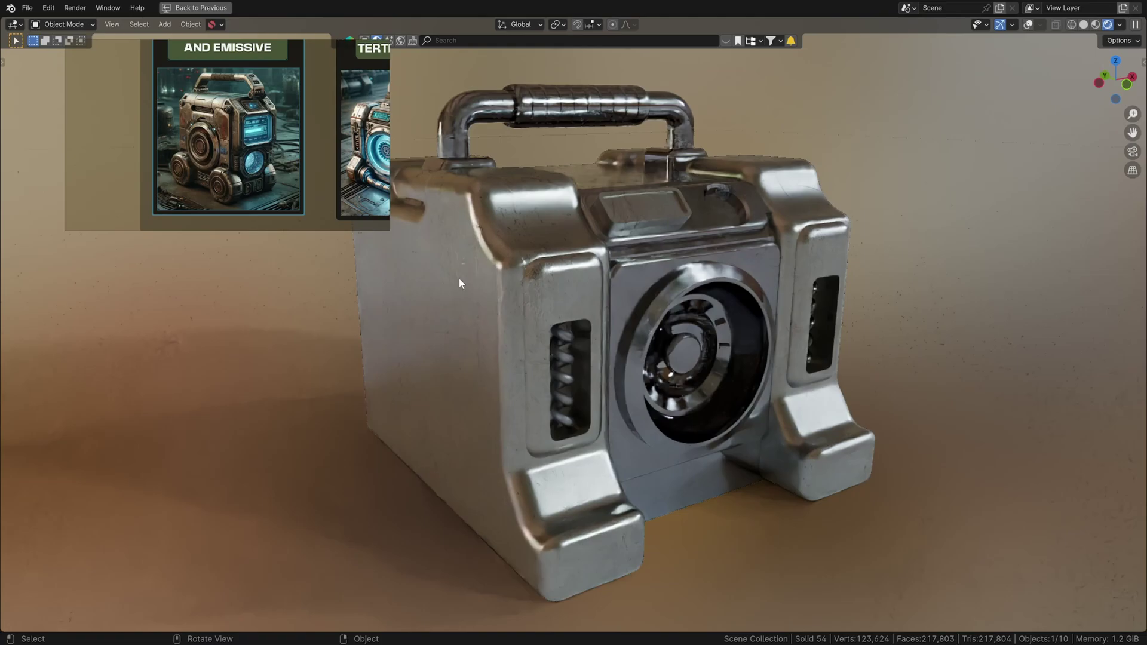
key("super+Down")
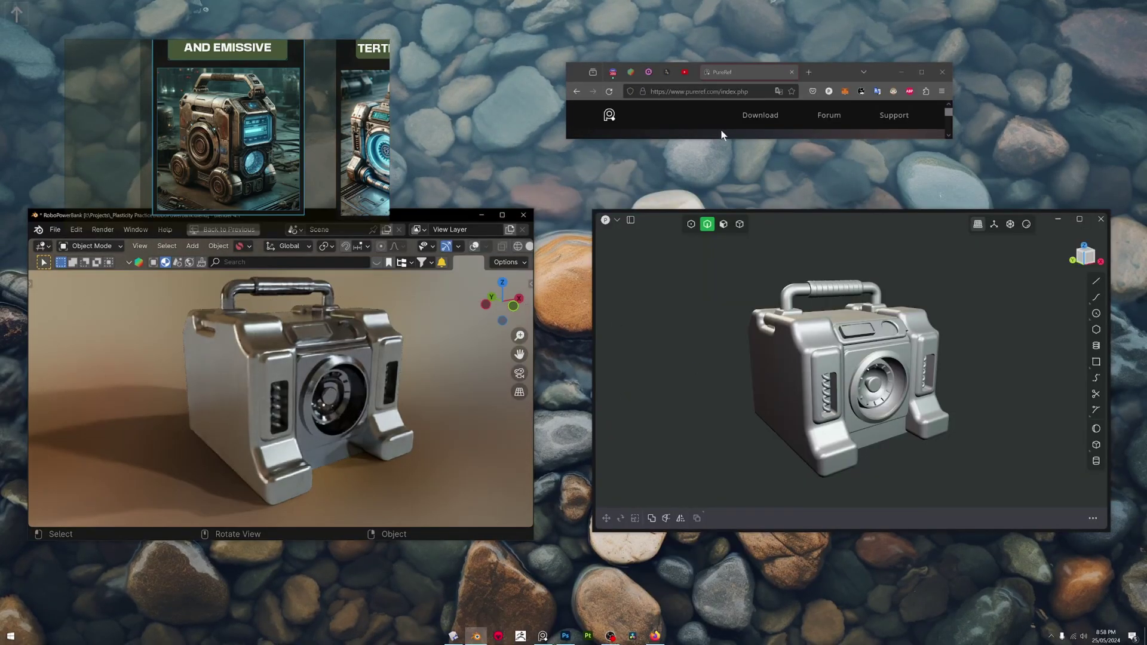
Step: Maximise the browser, open the PureRef download page, and examine the version highlights, licence types and platform options
left_click(829, 67)
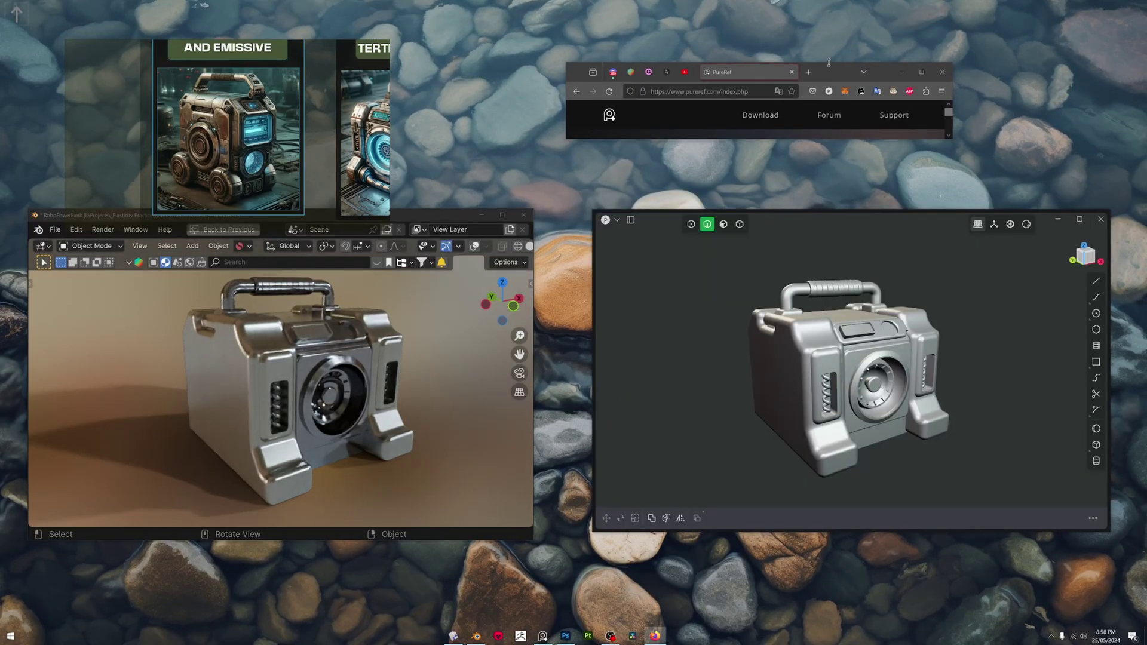
double_click(826, 69)
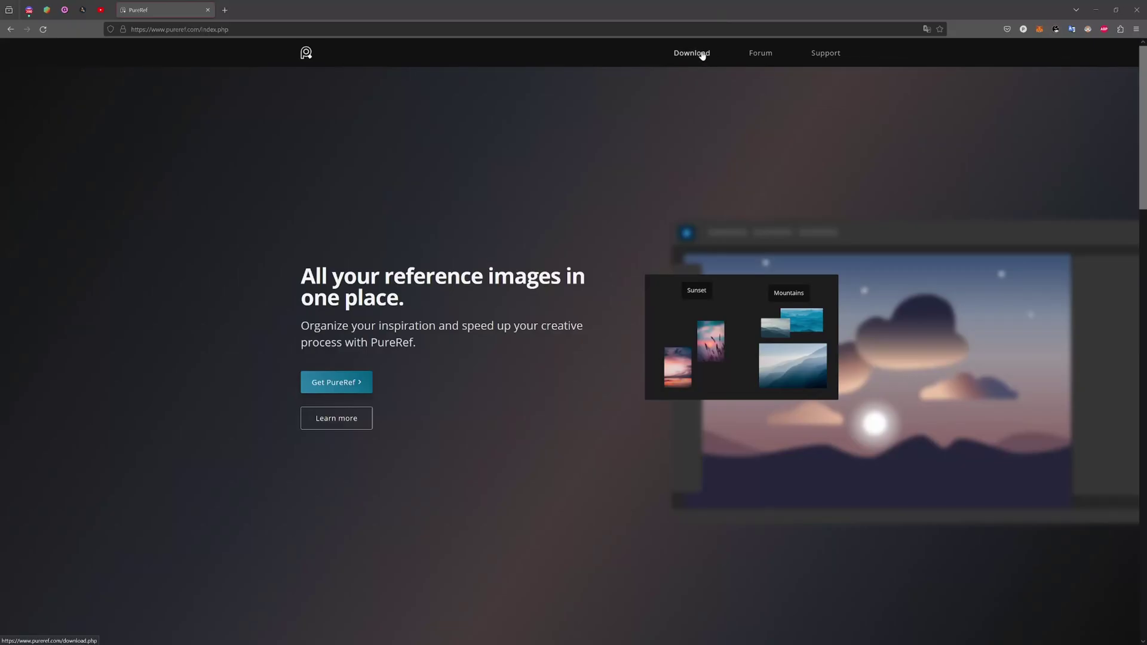
left_click(702, 55)
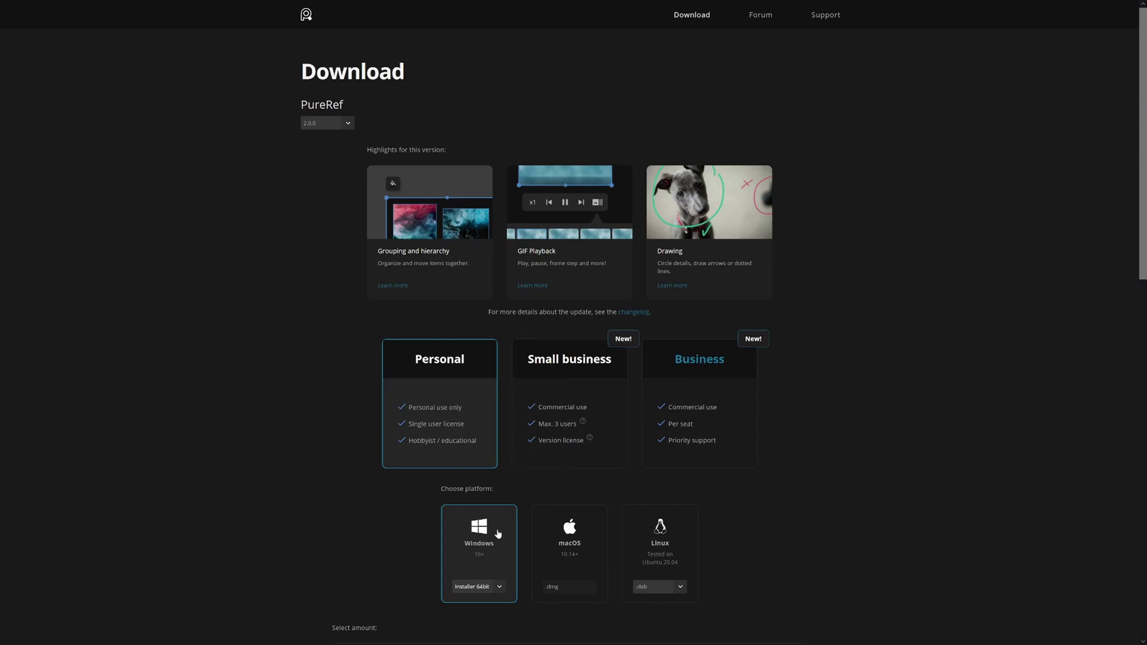
scroll(498, 534, "down", 3)
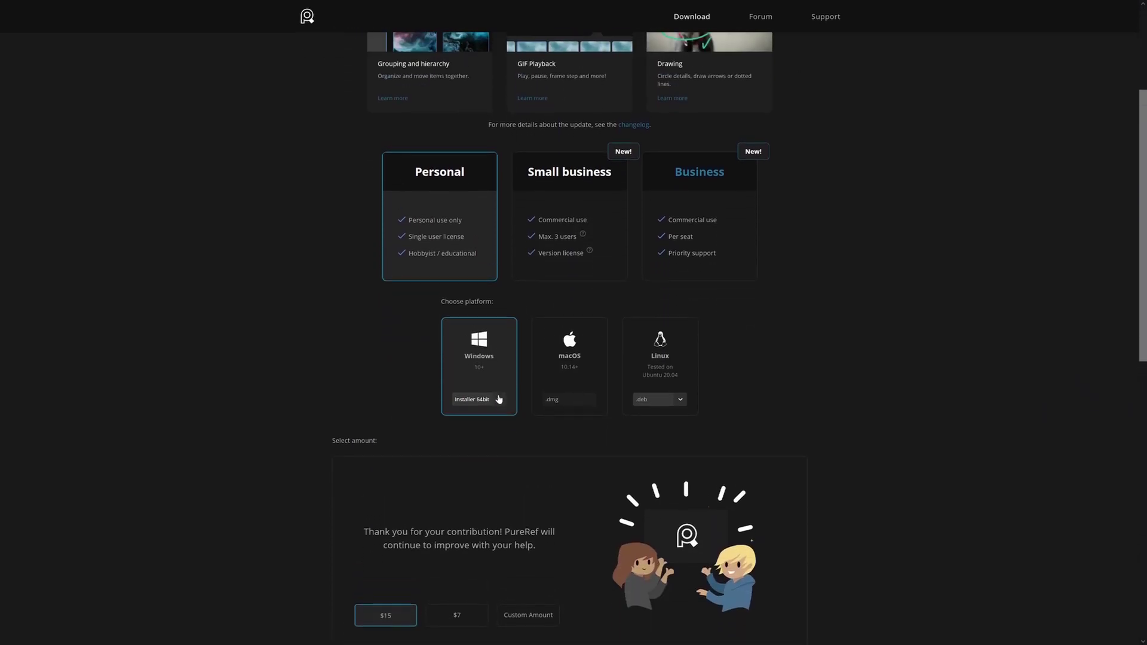
scroll(485, 267, "up", 1)
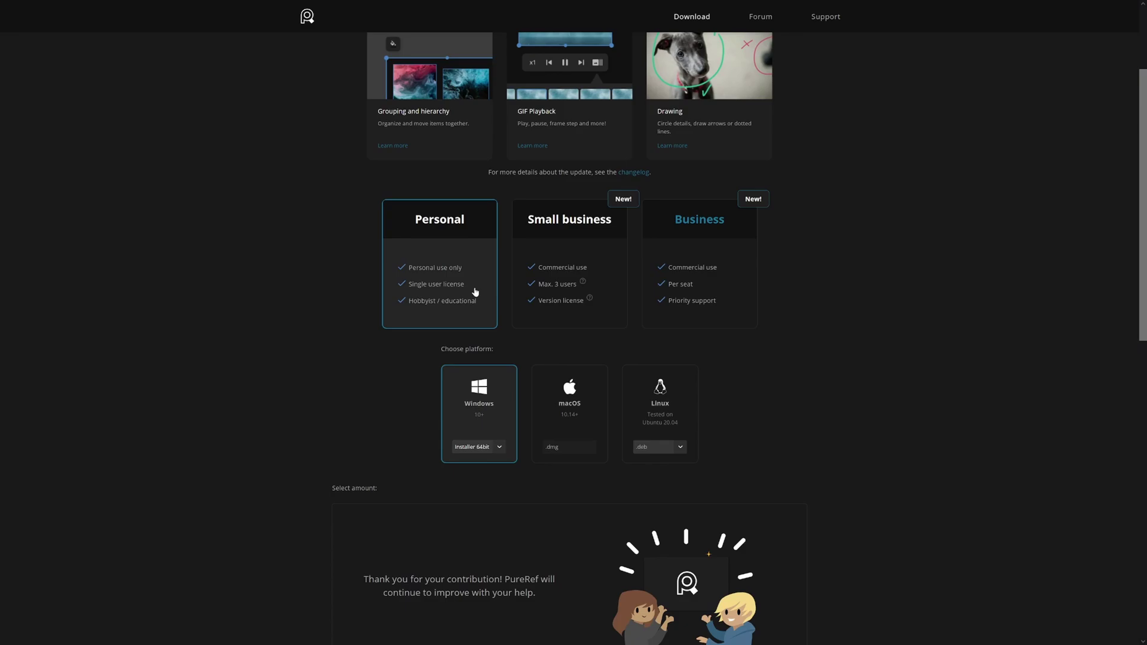
scroll(475, 292, "up", 1)
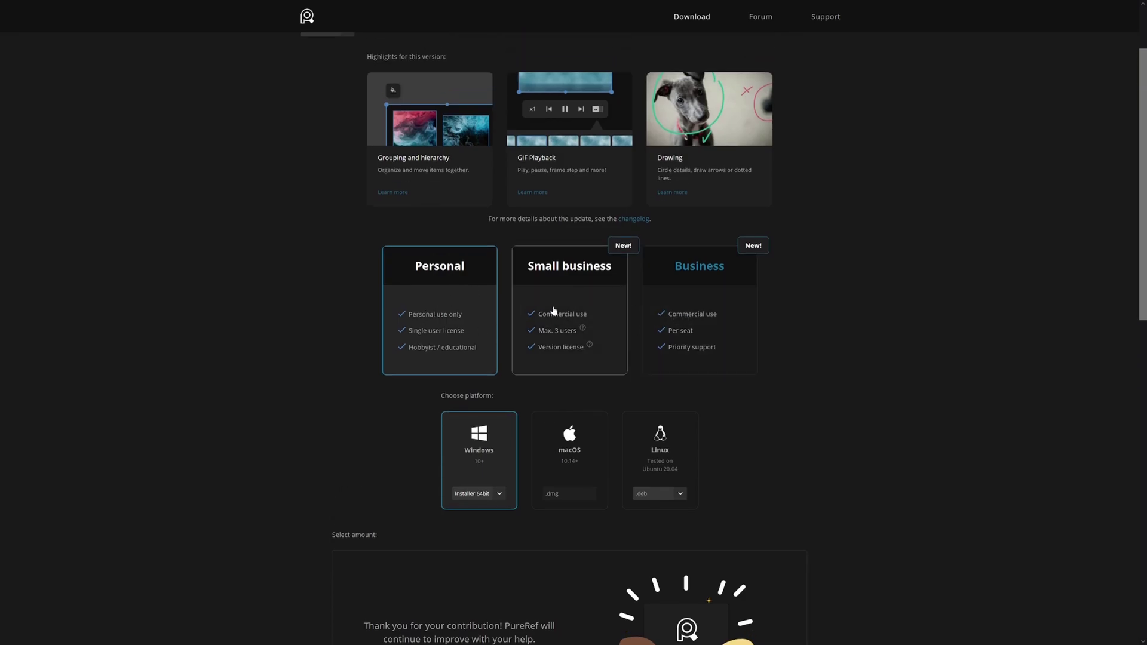
scroll(700, 344, "up", 2)
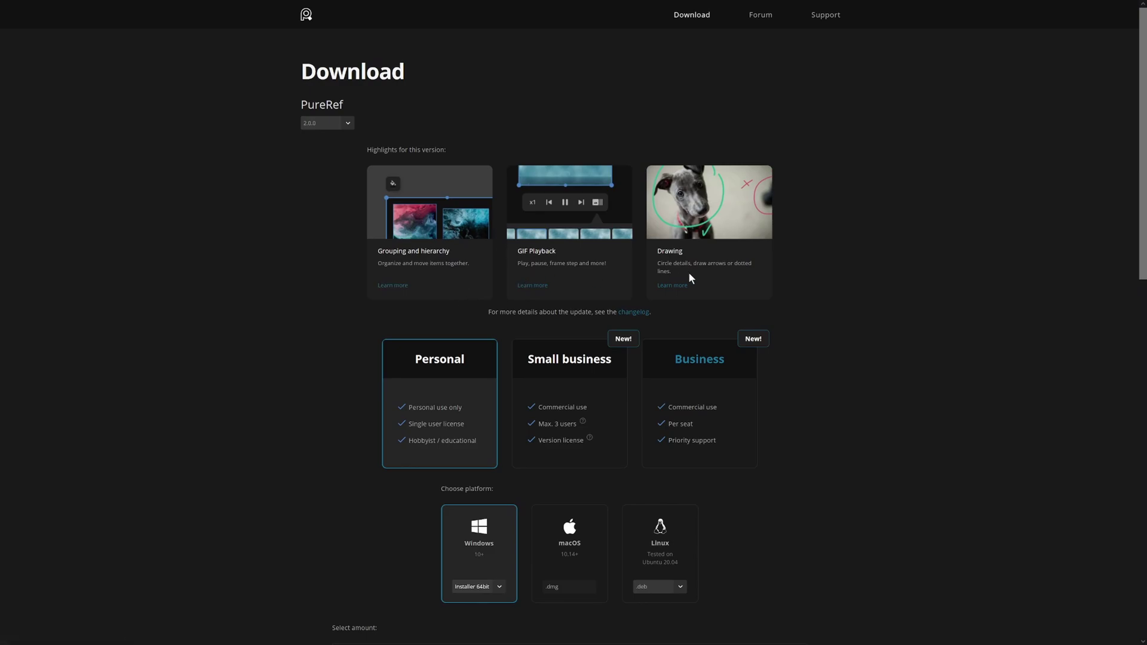
Step: In Blender, show the Matcaps Forever settings, generate a random matcap, and centre its preview sphere
mouse_move(623, 5)
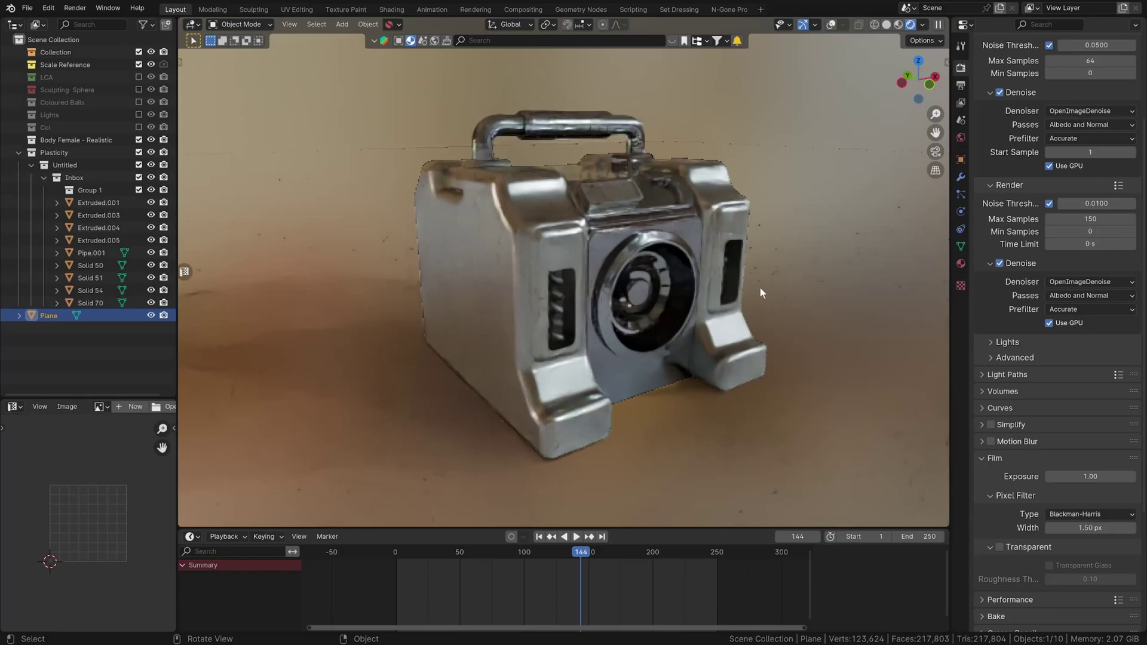
key("n")
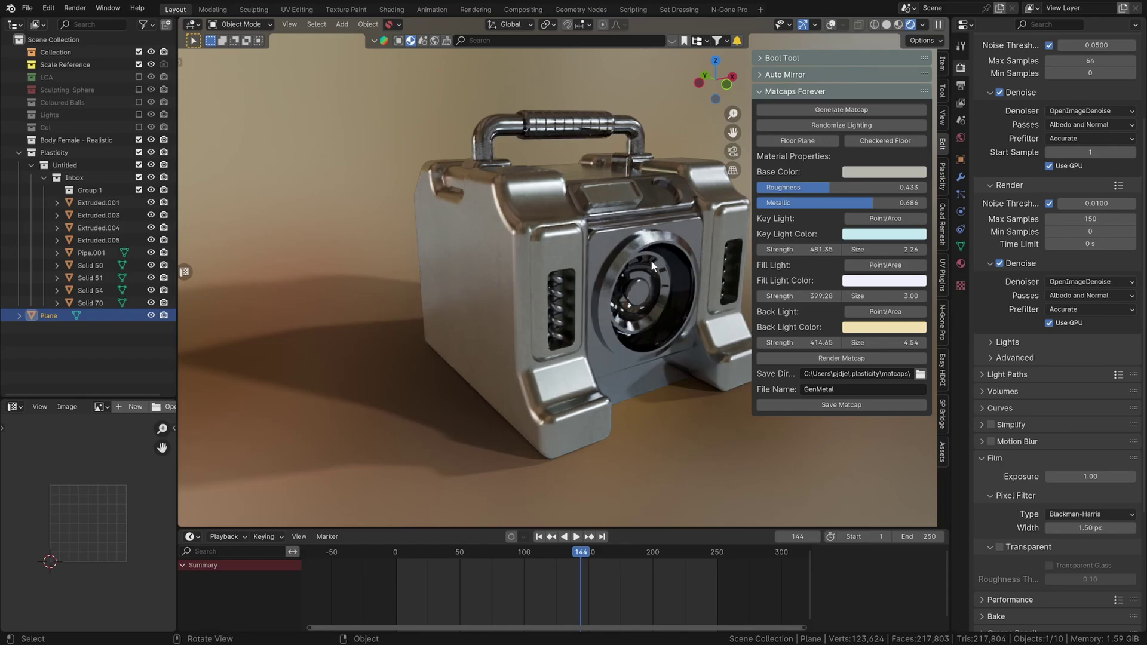
left_click(848, 112)
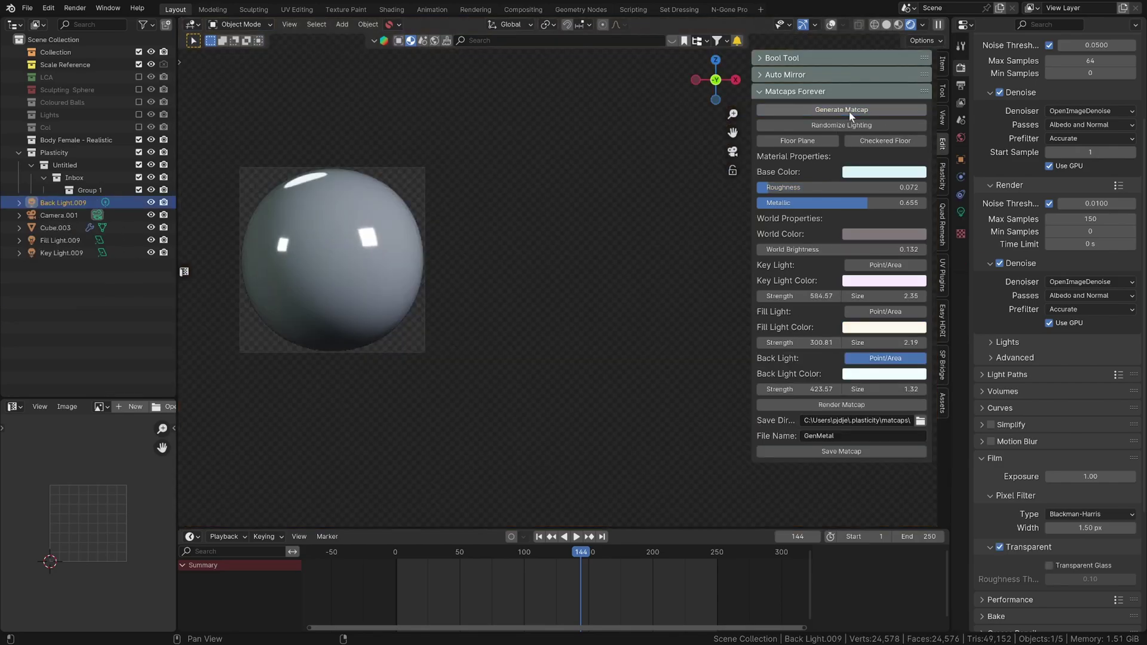
left_click_drag(494, 250, 621, 280)
left_click_drag(547, 249, 620, 258)
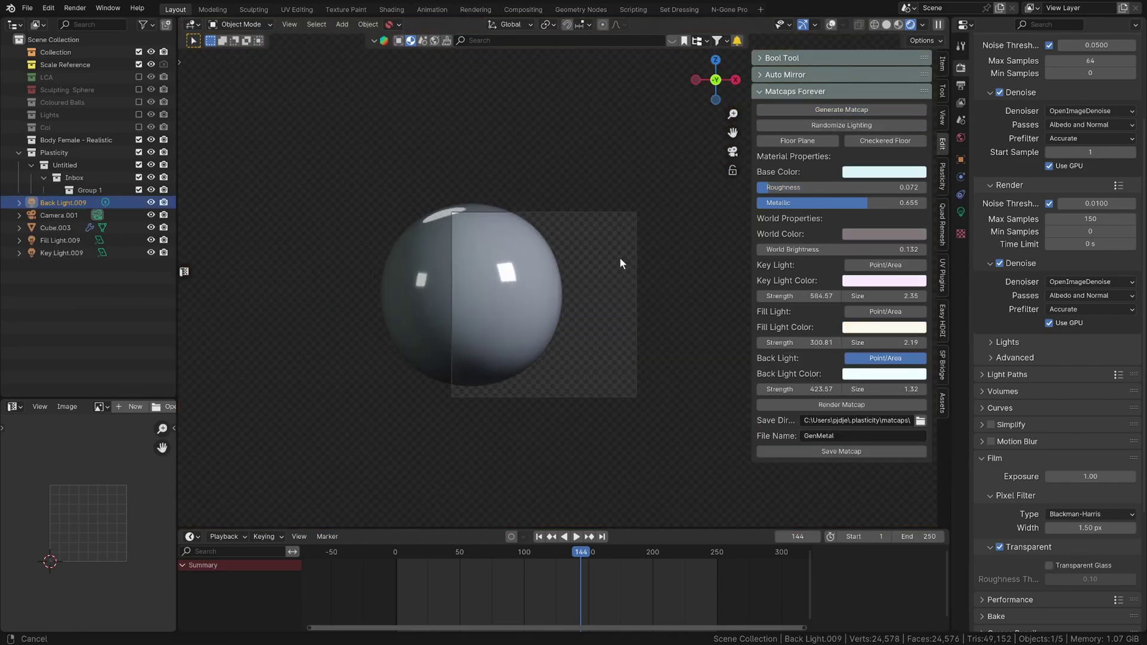
Step: Regenerate the random matcap repeatedly until one with a cream base colour comes up
left_click(842, 113)
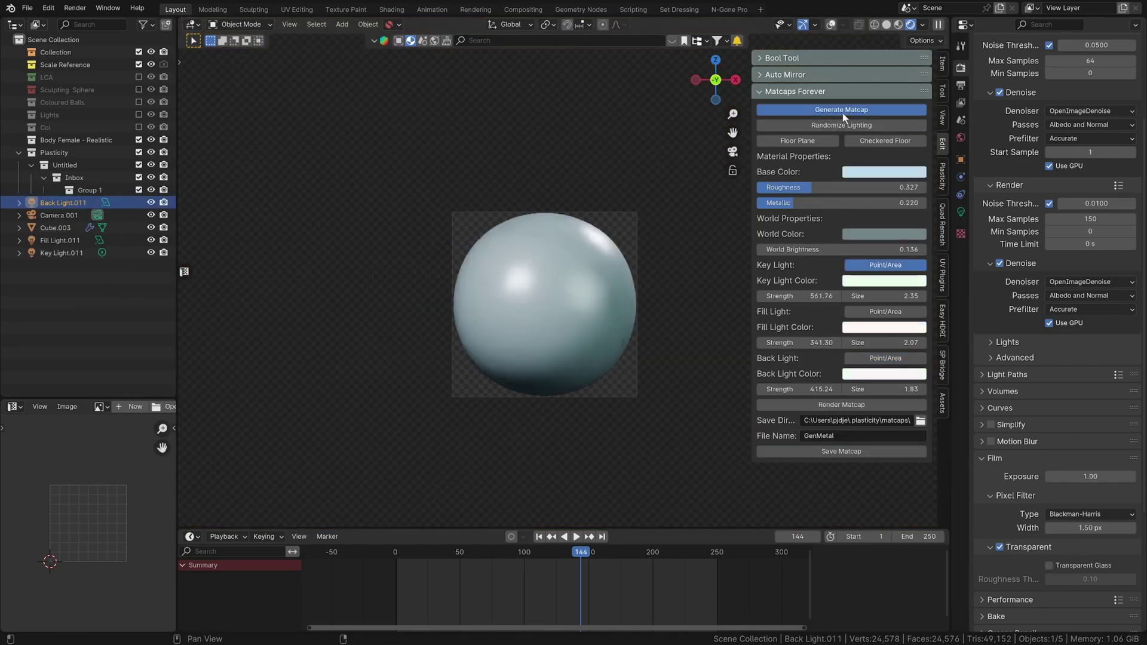
left_click(843, 113)
left_click(842, 113)
left_click(842, 113)
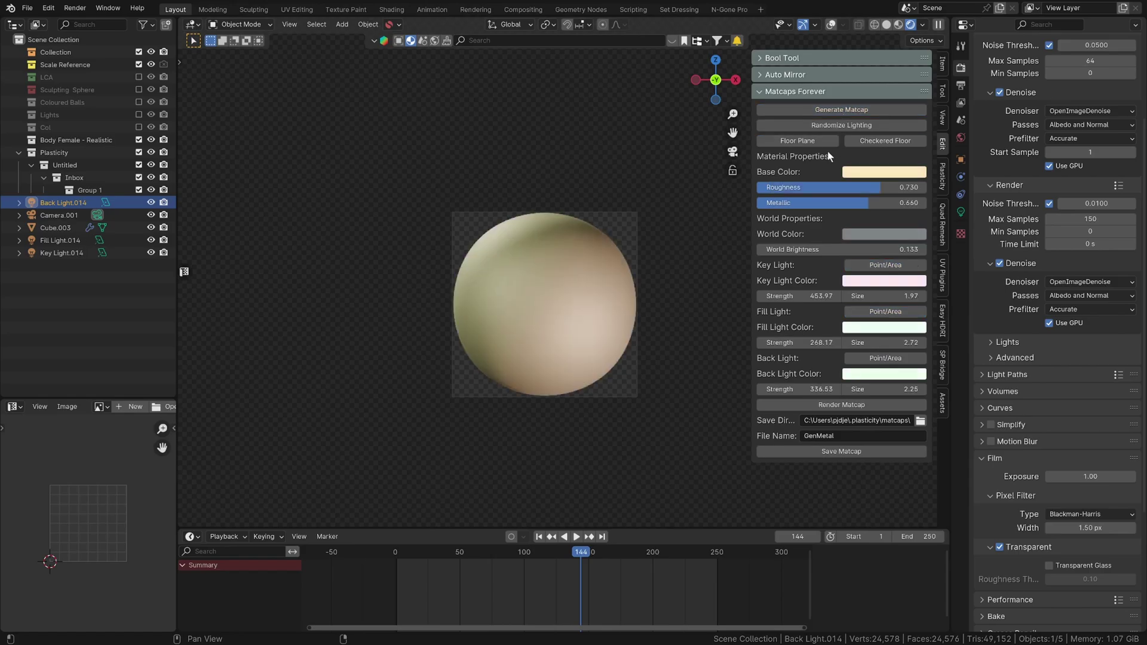
Step: Set the matcap's metallic value to 0.740 and roughness to 0.260, and toggle on the fill light's Point/Area option
left_click_drag(842, 188, 881, 203)
left_click_drag(879, 188, 808, 189)
left_click(880, 314)
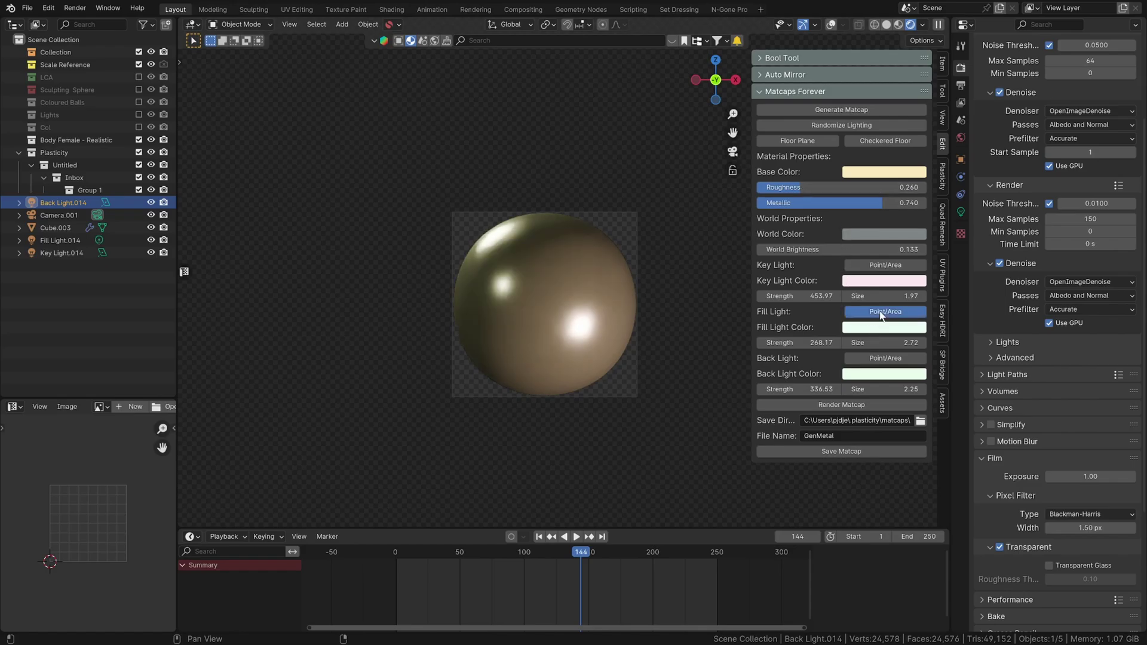
Step: Add a checkered floor plane to the matcap scene and set the material's roughness to 0.499
left_click(826, 143)
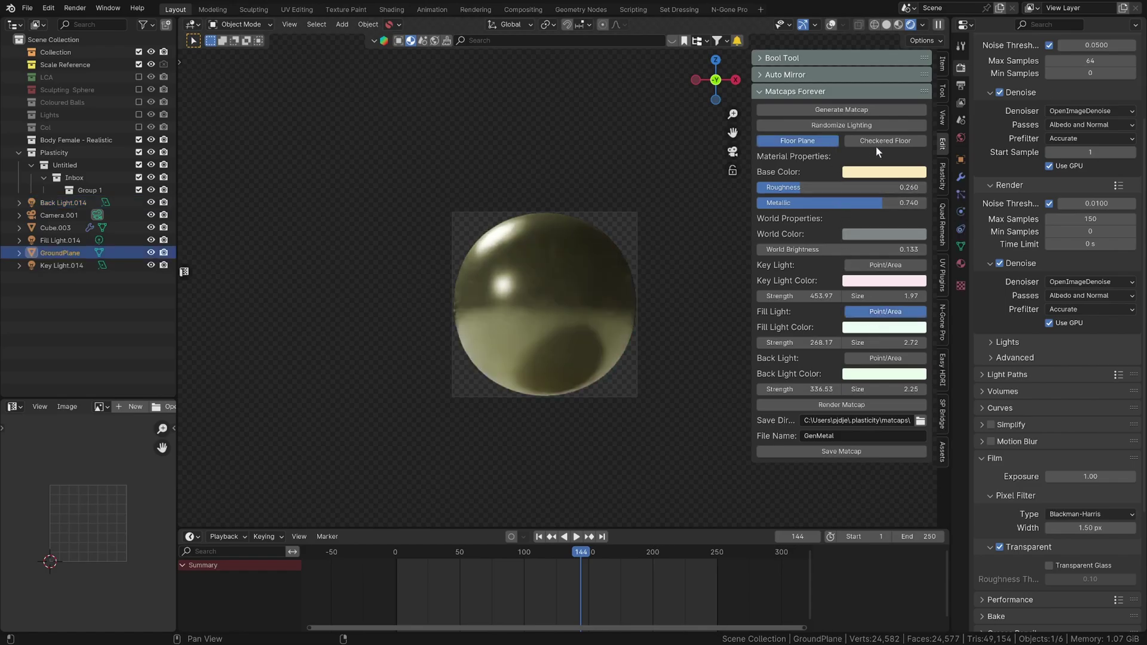
left_click(880, 144)
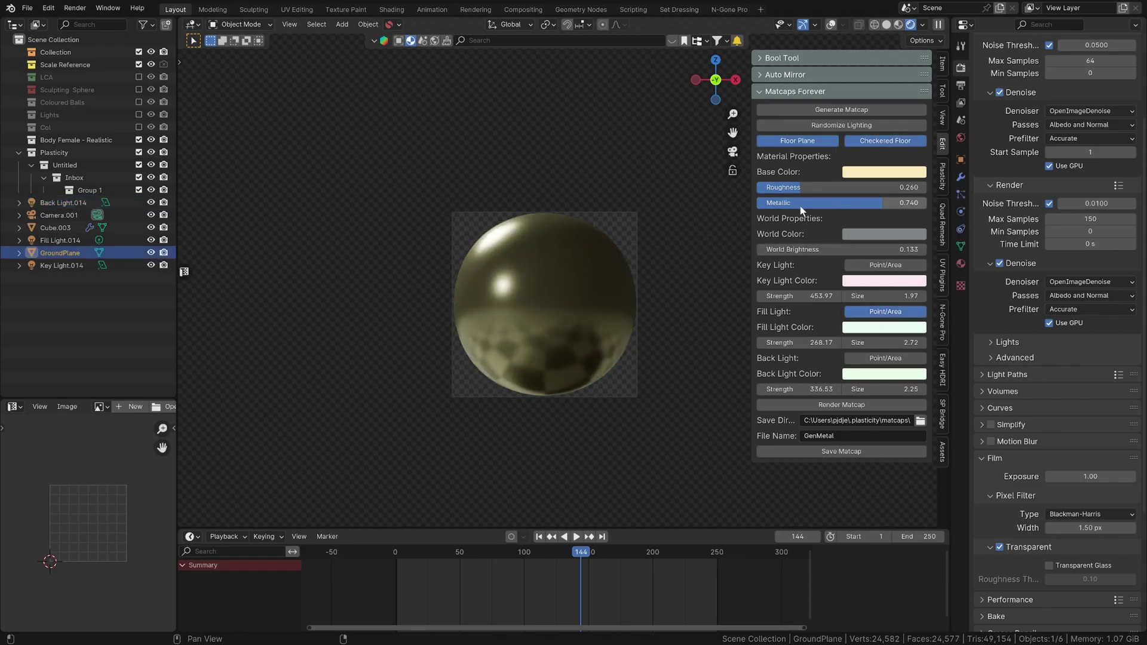
left_click_drag(822, 187, 841, 187)
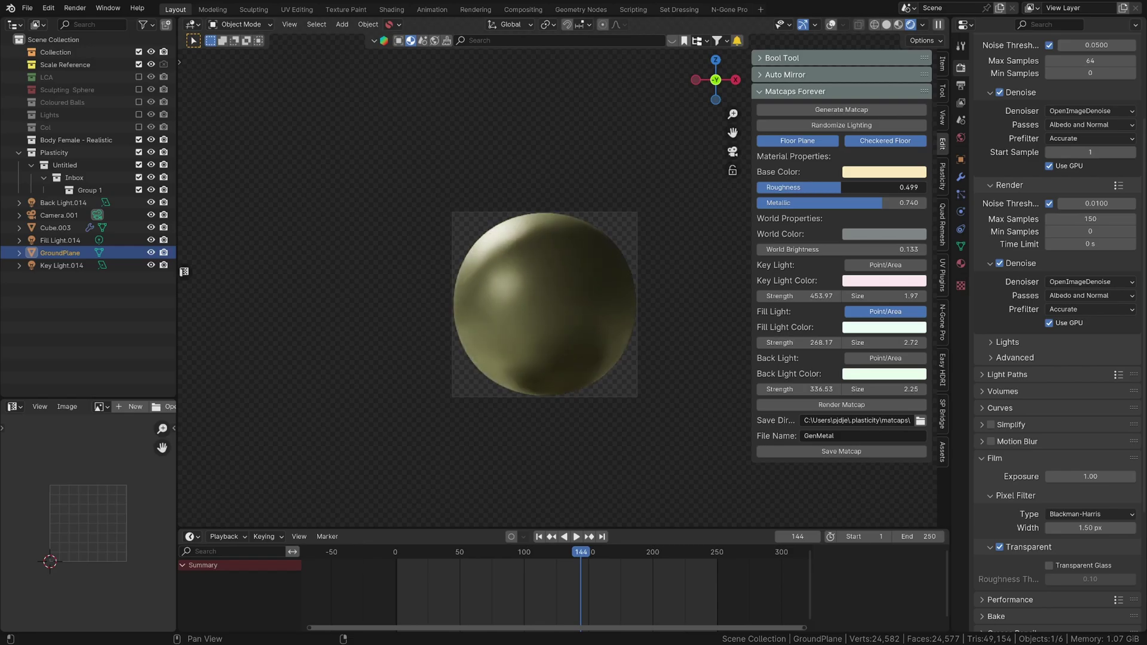
left_click_drag(652, 339, 600, 338)
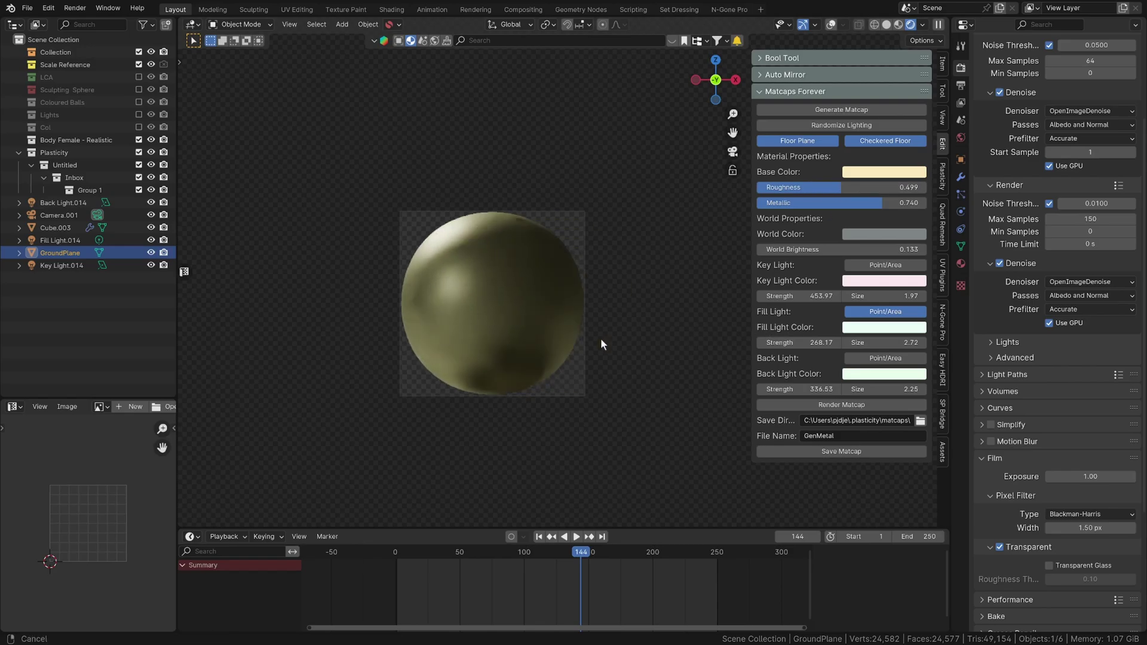
Step: Render the matcap and save it to the Plasticity matcaps folder as GenMetal2
left_click(840, 405)
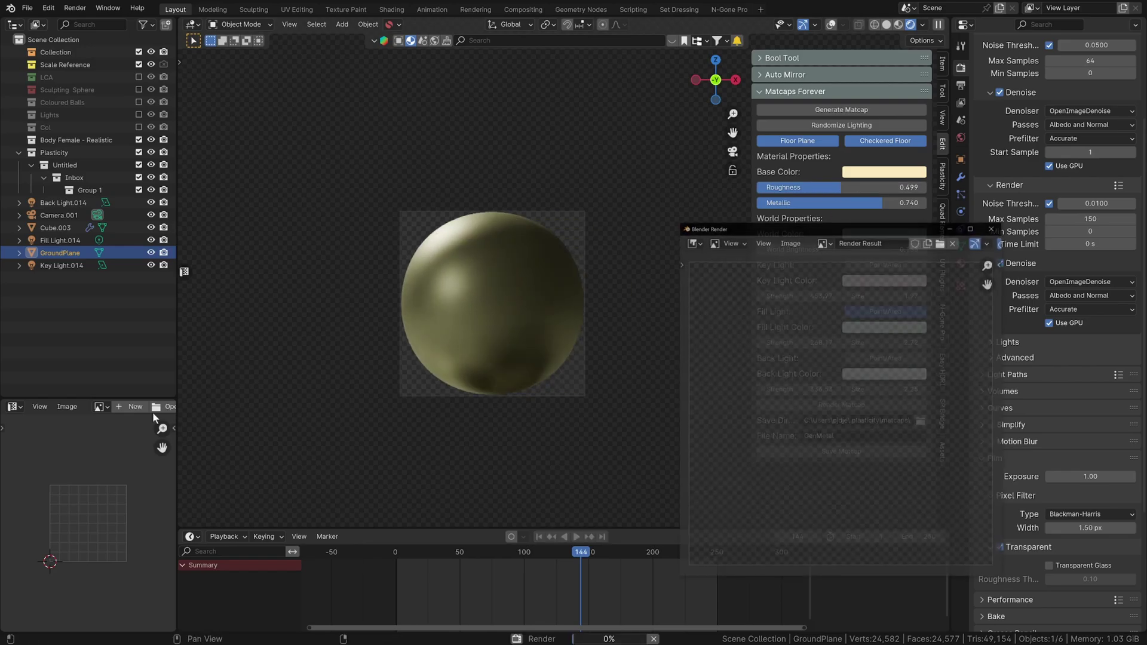
left_click_drag(741, 227, 238, 110)
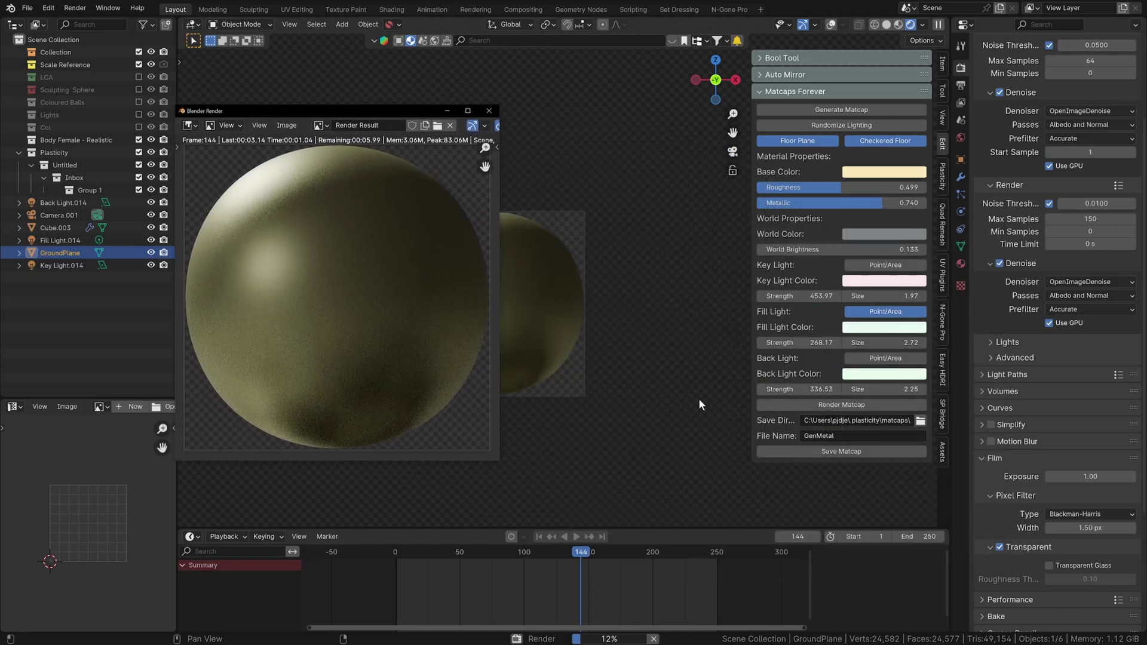
left_click(851, 438)
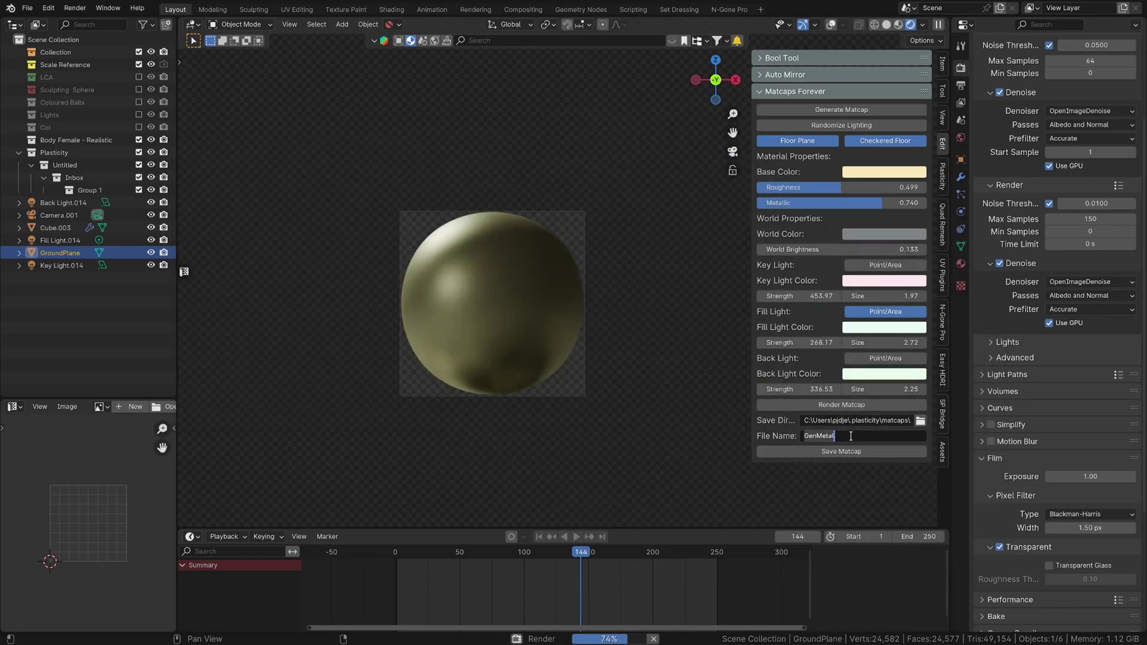
left_click(851, 436)
type("2")
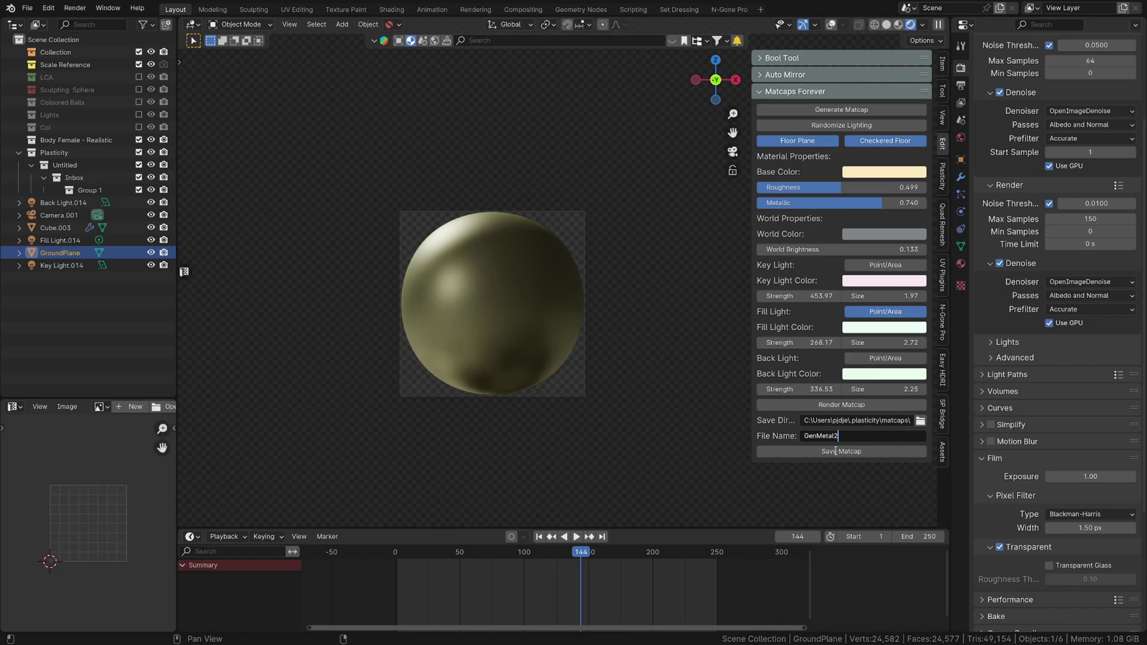
left_click(836, 453)
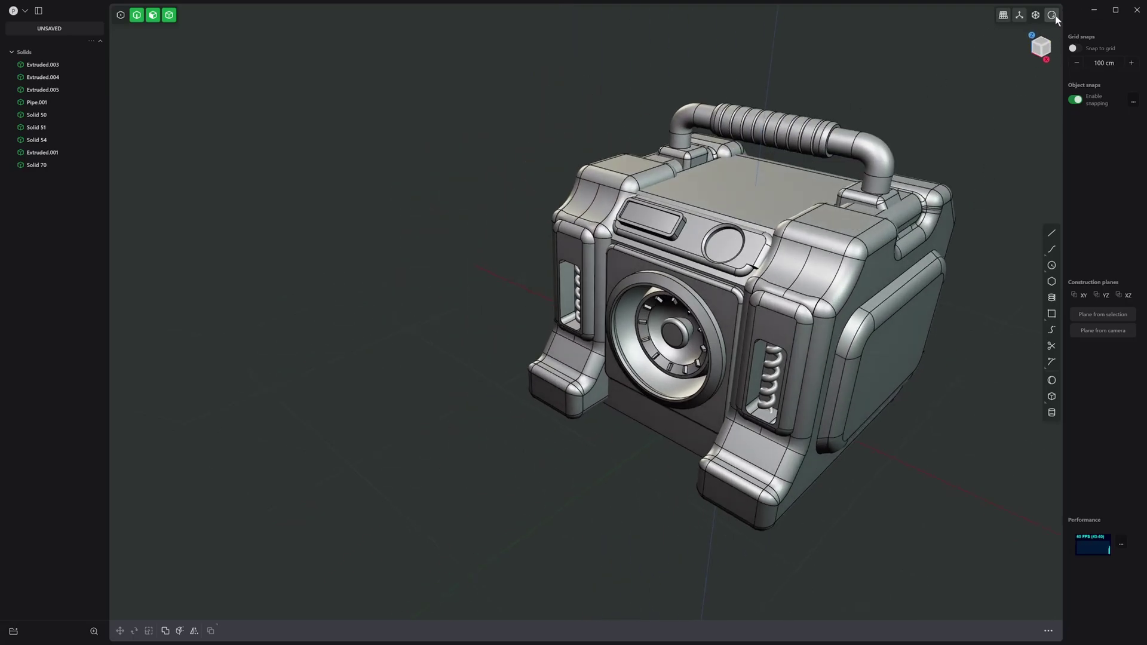
Step: Switch to Plasticity, apply the saved olive-green matcap to the robot power bank, and inspect the shading from several angles
left_click(1053, 16)
left_click(1079, 168)
left_click_drag(731, 220, 754, 177)
left_click_drag(853, 197, 856, 255)
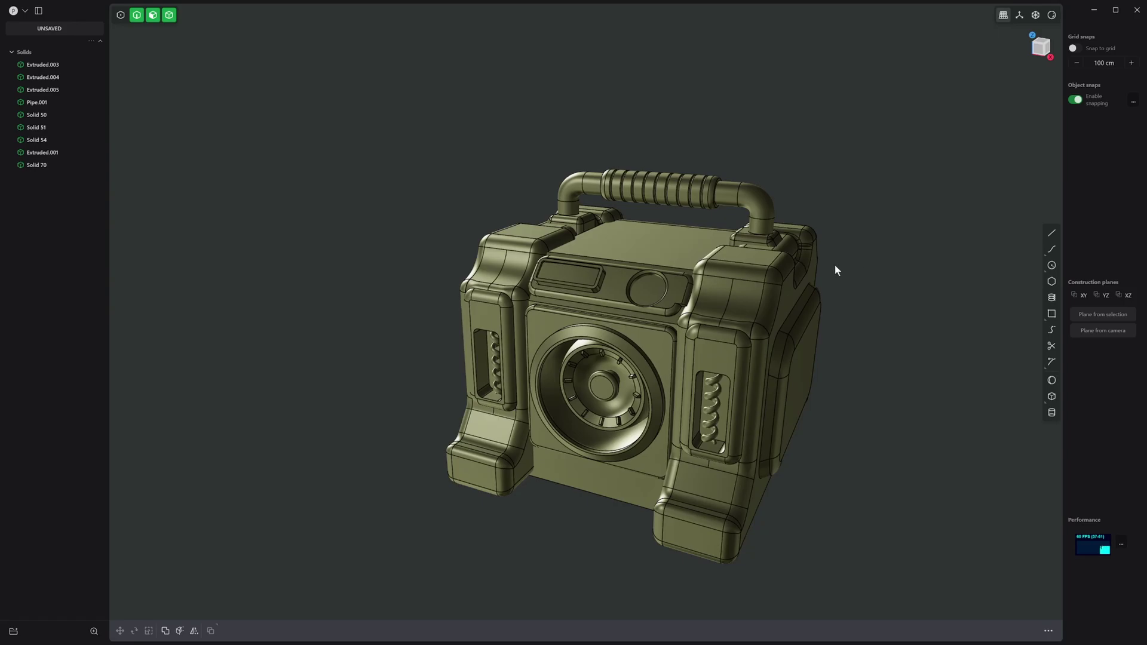
left_click_drag(834, 264, 847, 234)
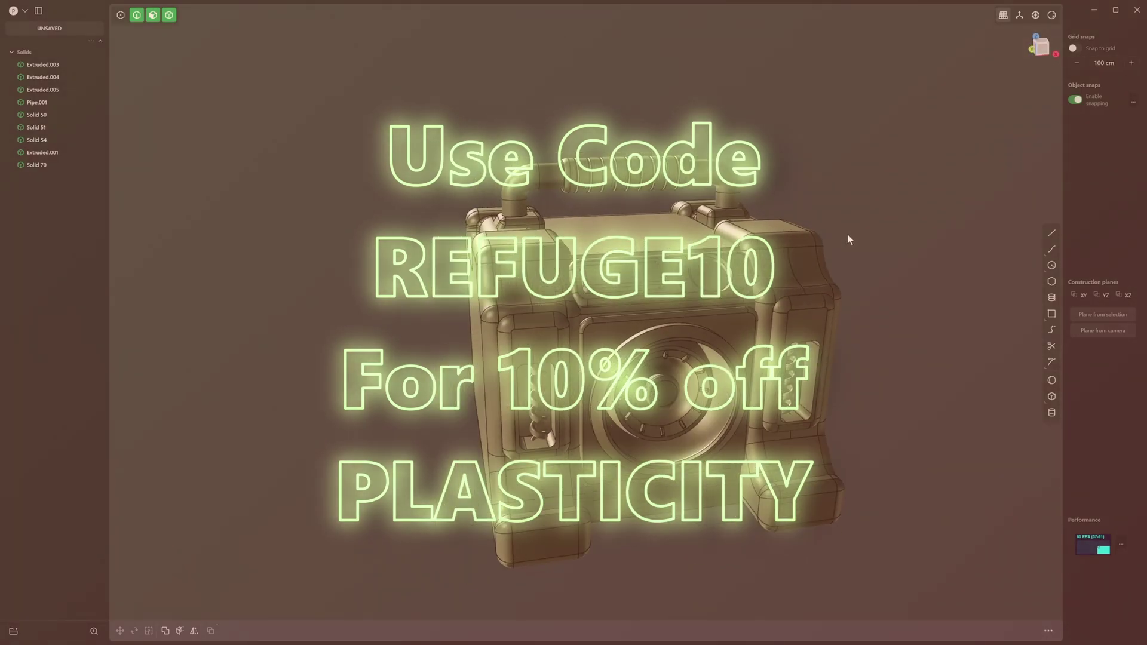
scroll(847, 225, "down", 2)
scroll(848, 243, "up", 4)
scroll(837, 203, "down", 5)
scroll(837, 211, "up", 3)
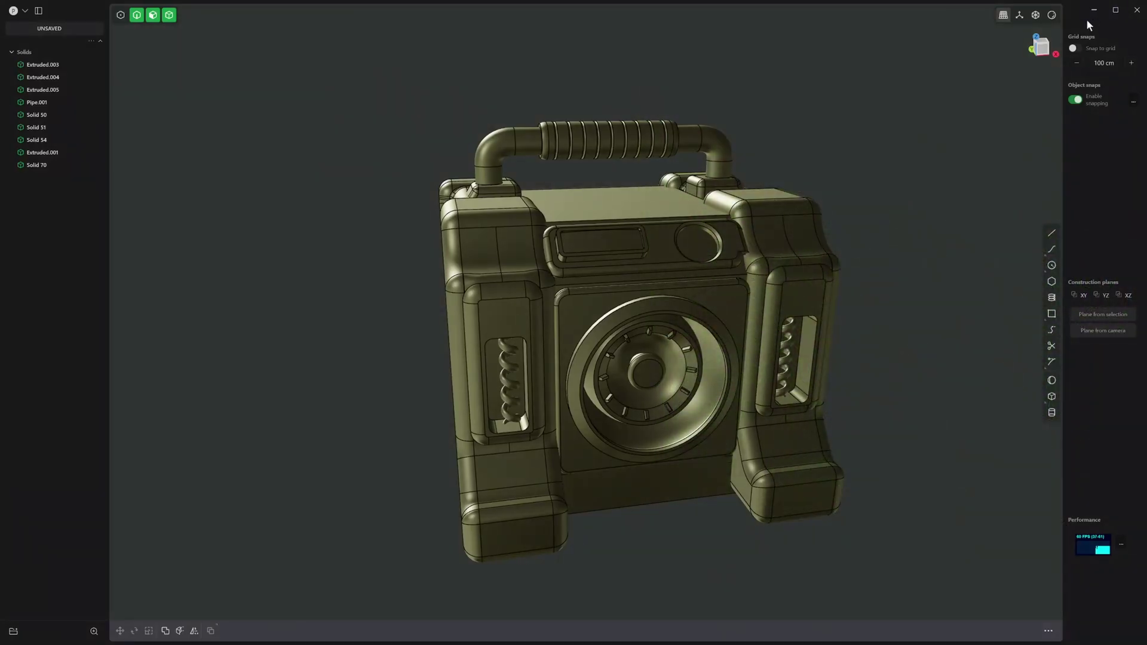
Step: Minimise Plasticity, bring the PureRef board back, and expand it full screen with all the reference groups in view
left_click(1092, 10)
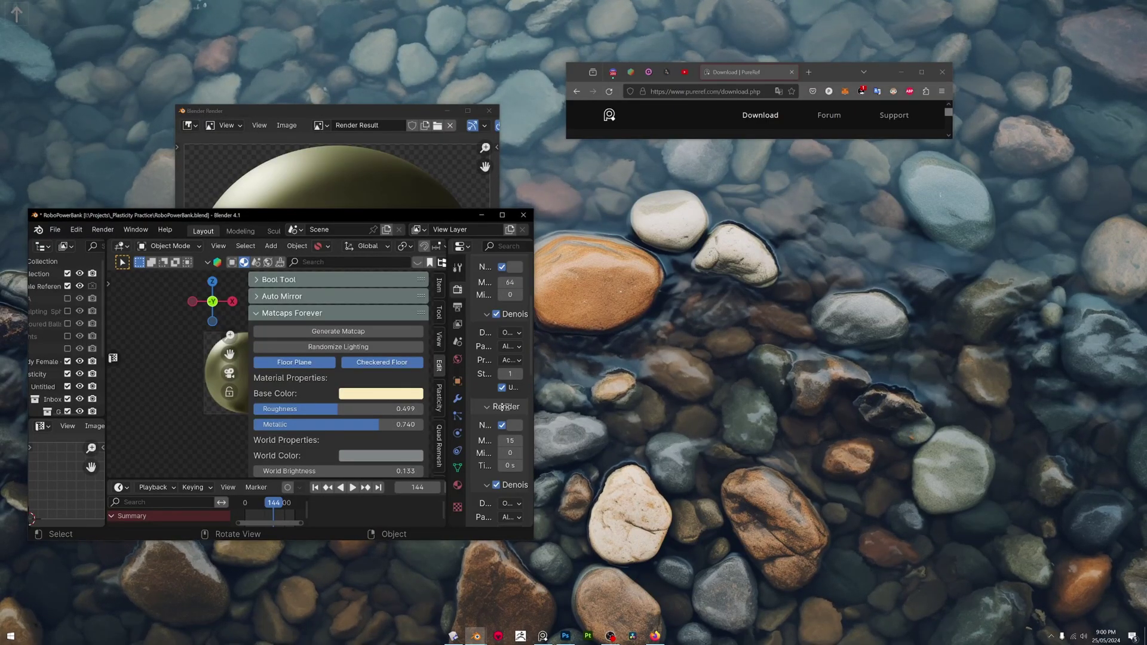
key("alt+Tab")
left_click_drag(1047, 310, 606, 276)
key("ctrl+f")
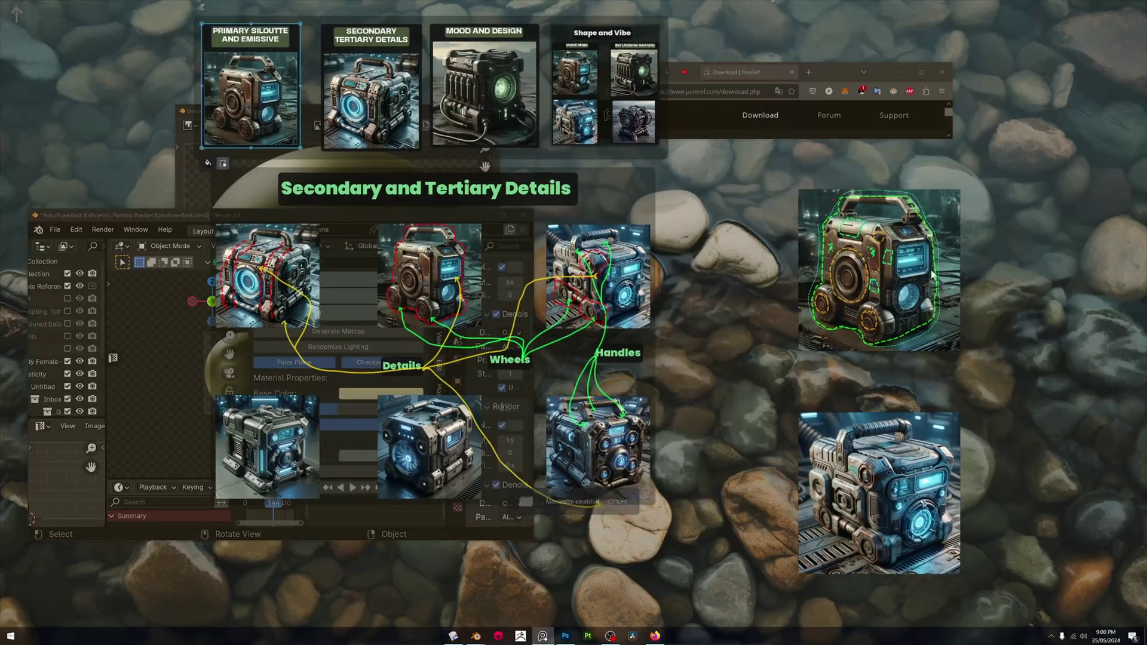
scroll(878, 253, "down", 1)
left_click_drag(930, 275, 800, 262)
scroll(853, 279, "up", 1)
scroll(819, 252, "down", 2)
scroll(884, 342, "down", 1)
scroll(886, 320, "up", 1)
scroll(886, 321, "down", 1)
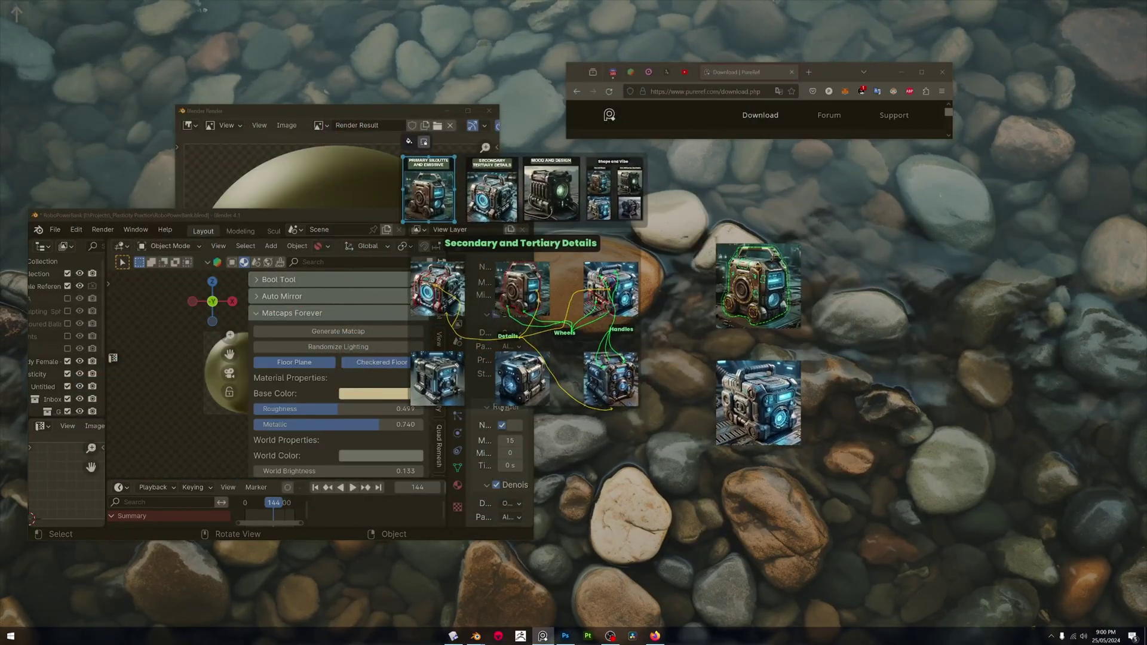